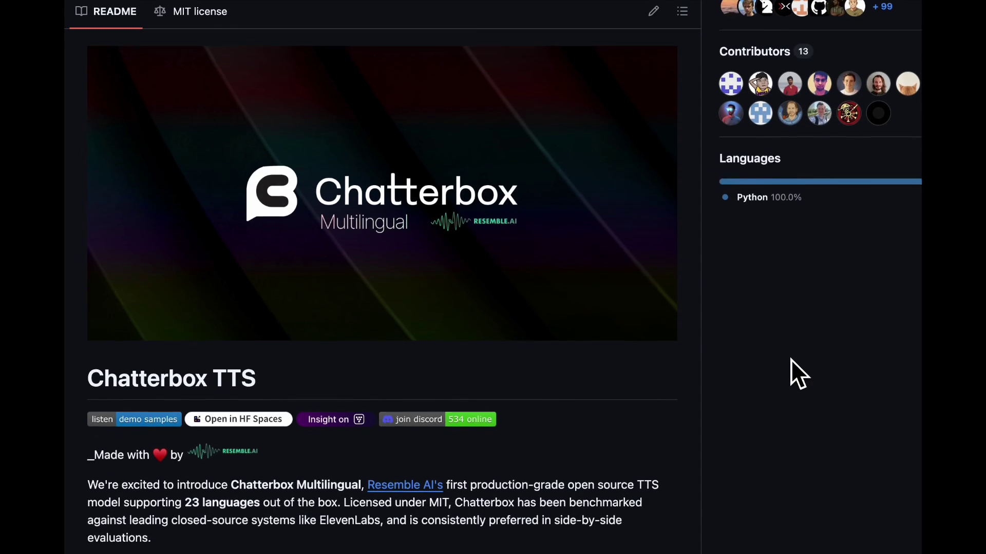
Step: Change the Attention Type from Auto to 'sdpa: Default' and save the settings
{"action": "scroll", "coordinate": [791, 360], "scroll_direction": "down", "scroll_amount": 1}
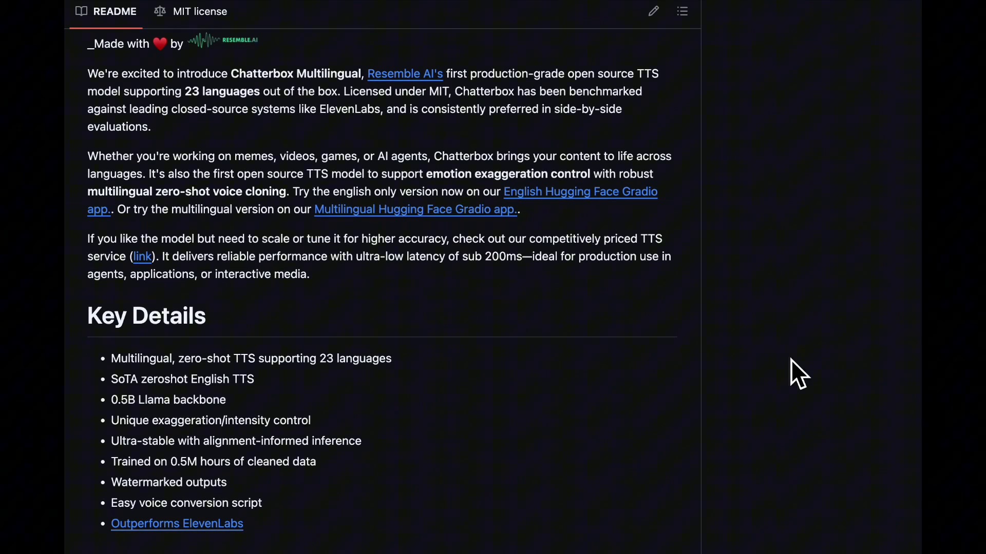
{"action": "scroll", "coordinate": [663, 375], "scroll_direction": "down", "scroll_amount": 4}
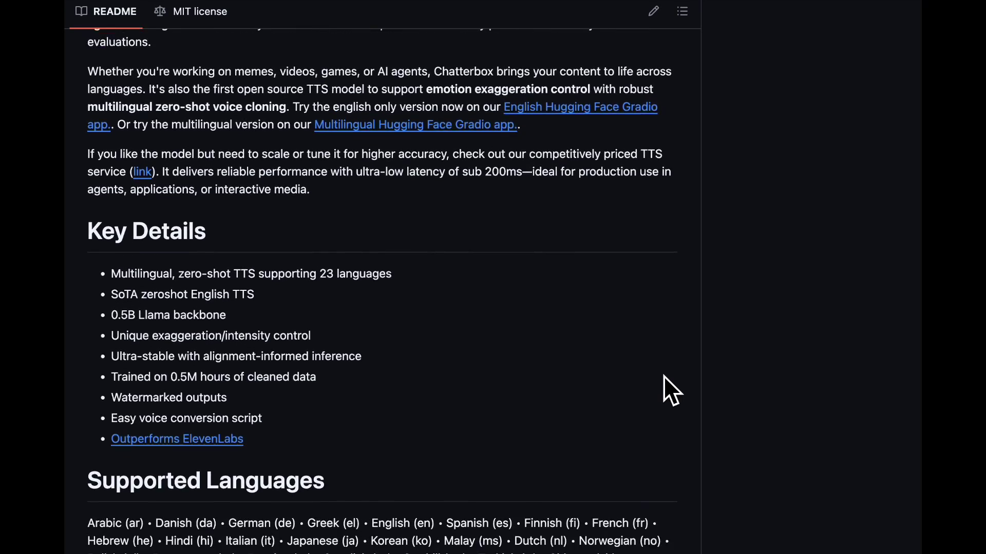
{"action": "scroll", "coordinate": [664, 377], "scroll_direction": "down", "scroll_amount": 4}
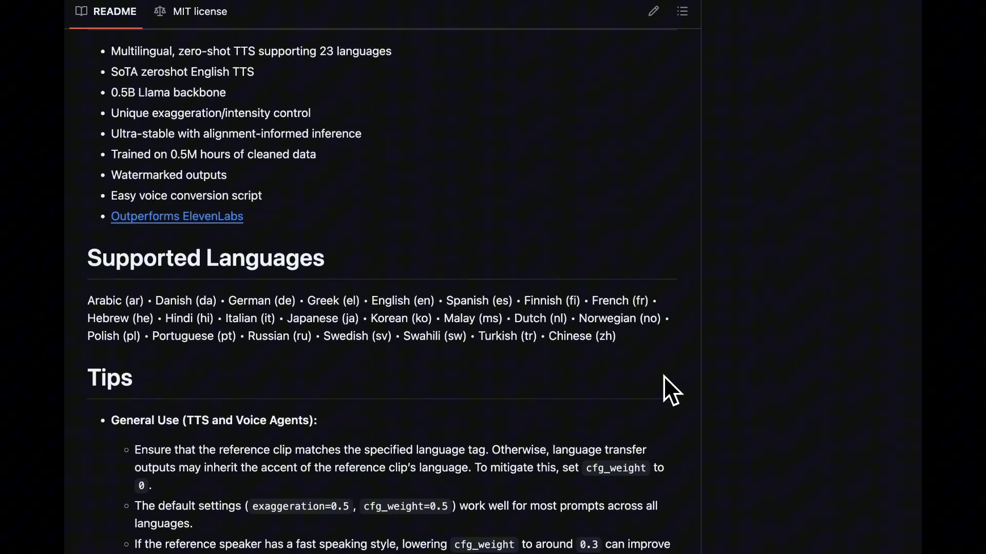
{"action": "scroll", "coordinate": [663, 376], "scroll_direction": "down", "scroll_amount": 2}
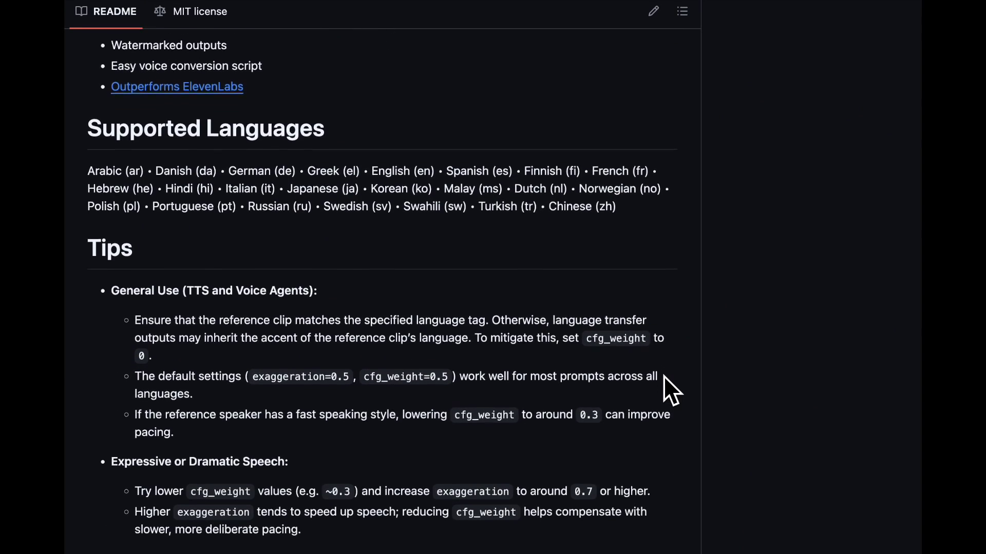
{"action": "scroll", "coordinate": [663, 376], "scroll_direction": "down", "scroll_amount": 2}
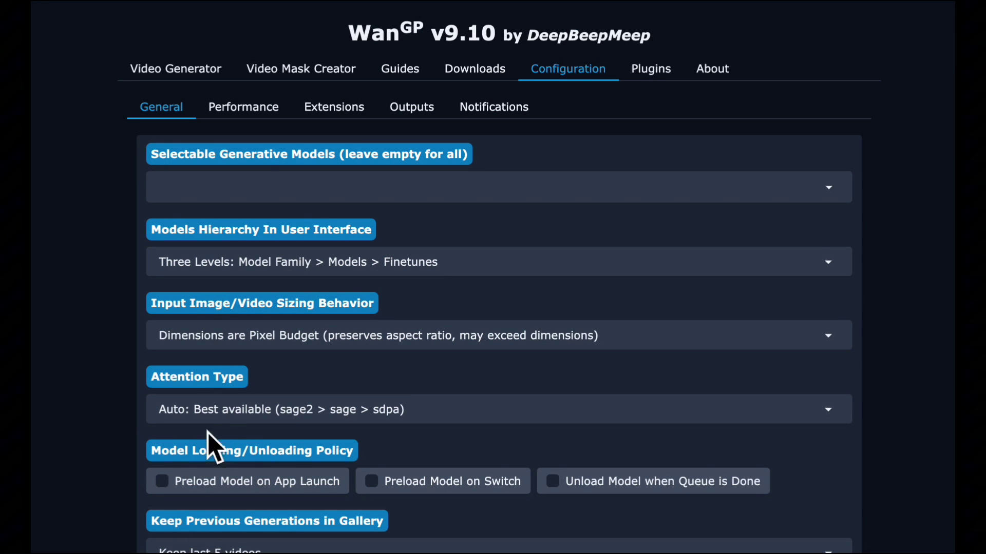
{"action": "left_click", "coordinate": [219, 409]}
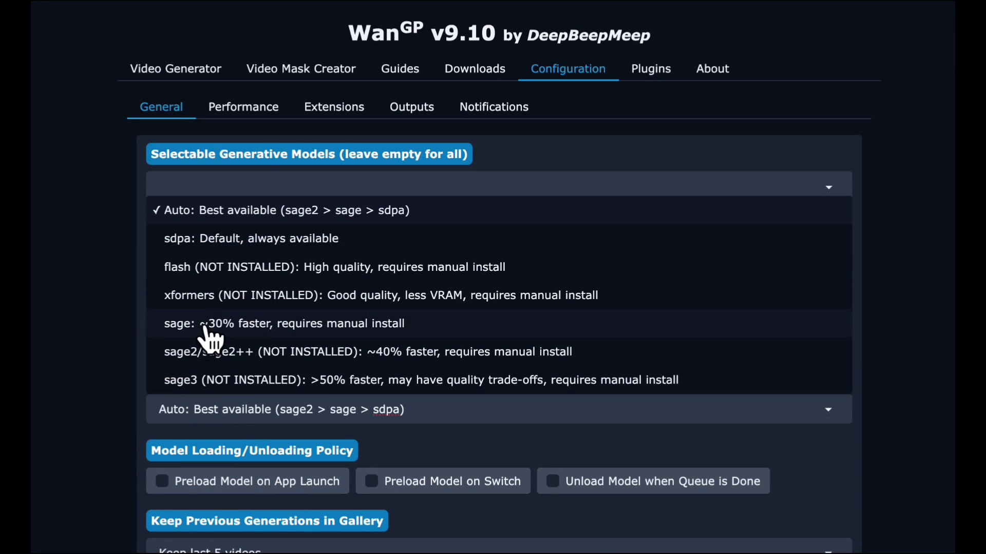
{"action": "left_click", "coordinate": [212, 240]}
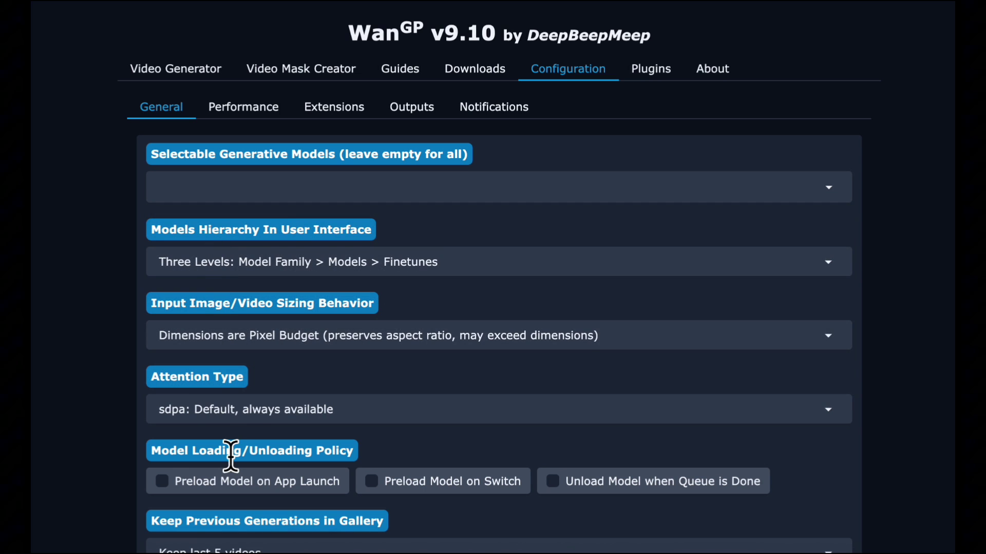
{"action": "scroll", "coordinate": [230, 454], "scroll_direction": "down", "scroll_amount": 4}
{"action": "scroll", "coordinate": [232, 457], "scroll_direction": "down", "scroll_amount": 5}
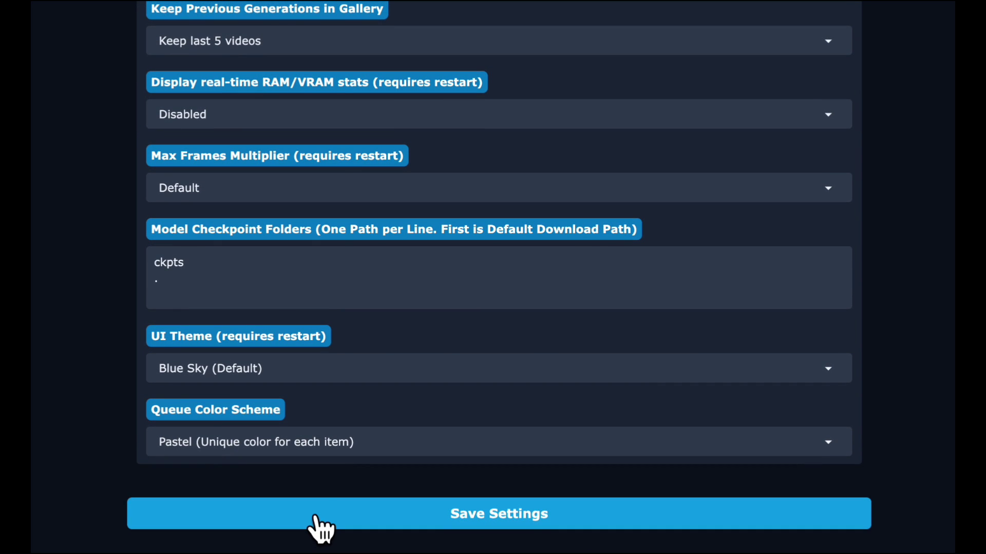
{"action": "left_click", "coordinate": [321, 529]}
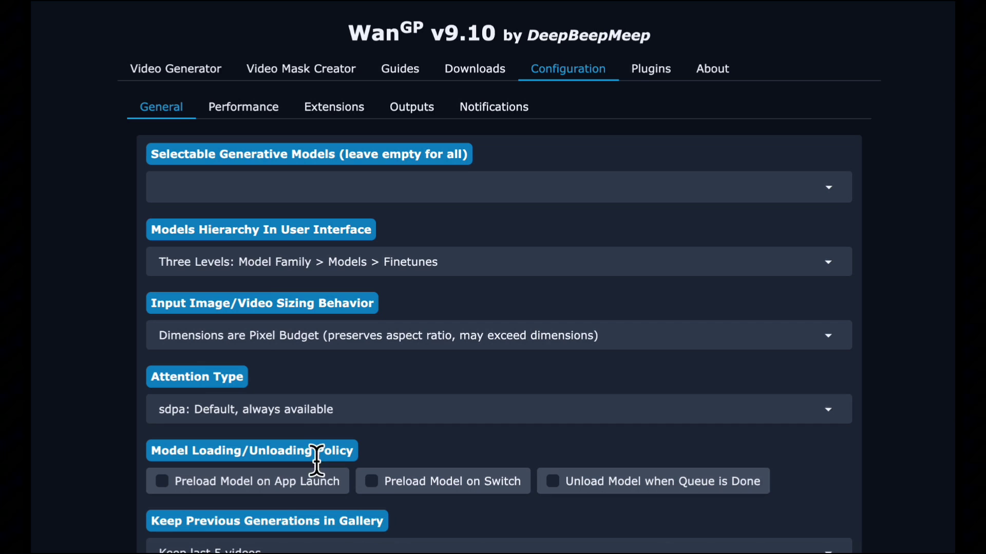
Step: Switch the model family to TTS (Chatterbox Multilingual) in the Video Generator
{"action": "left_click", "coordinate": [192, 72]}
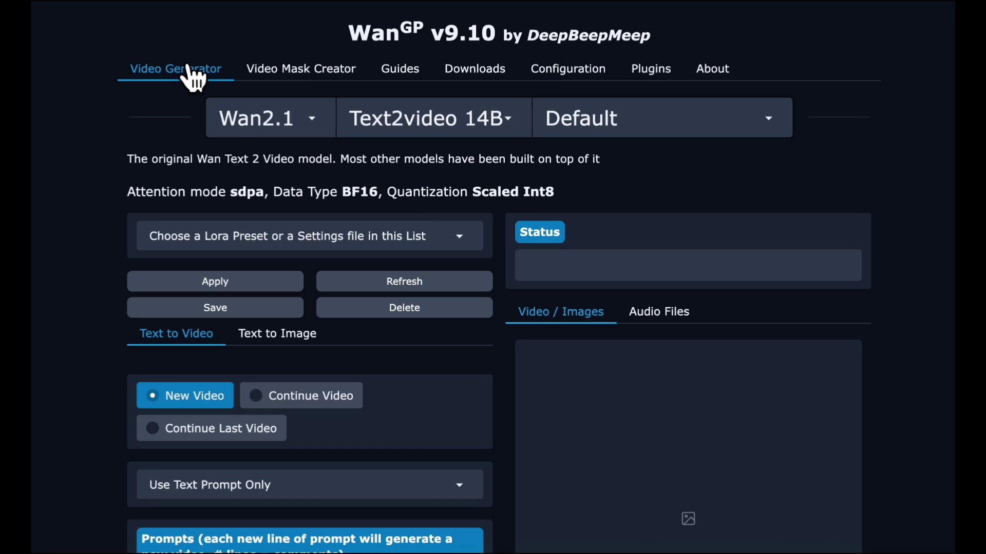
{"action": "left_click", "coordinate": [264, 129]}
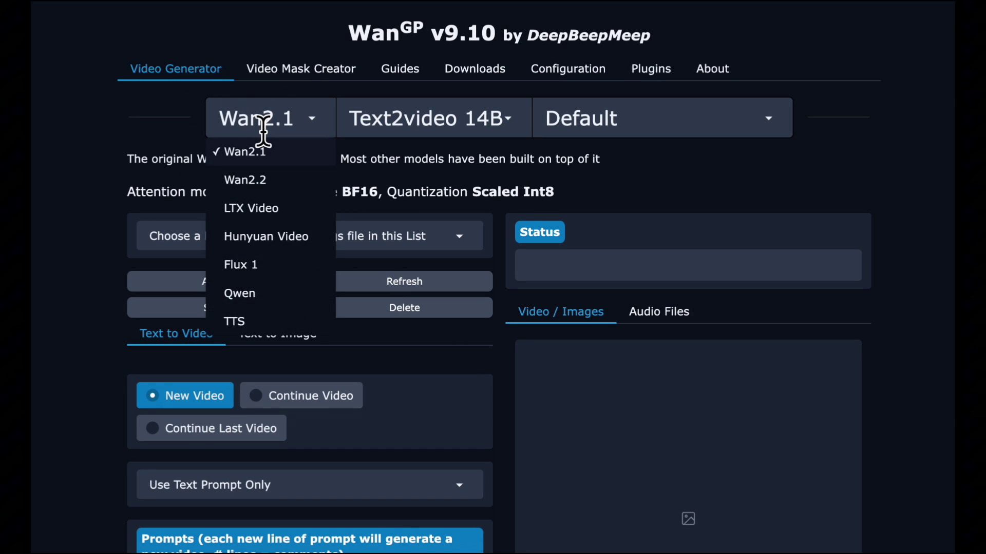
{"action": "left_click", "coordinate": [235, 322]}
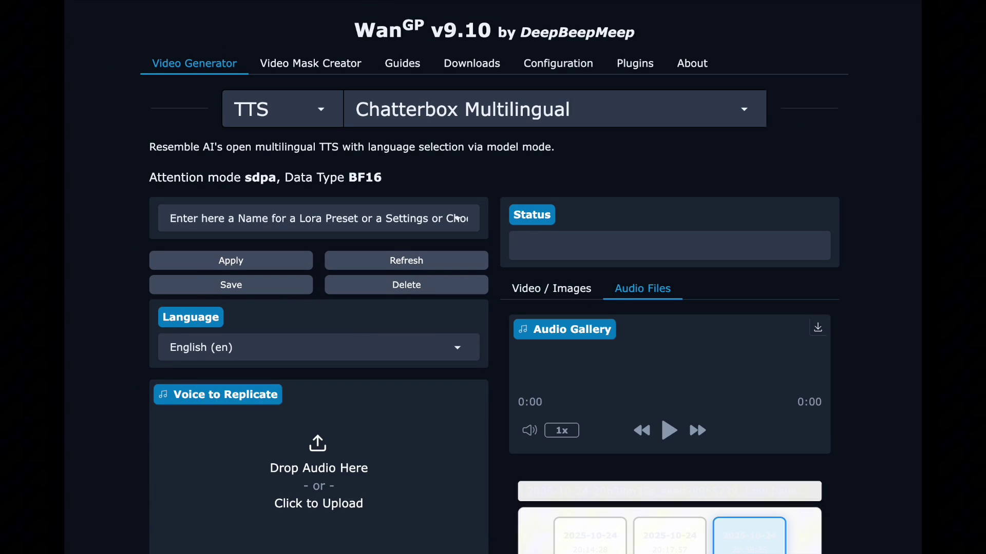
Step: Load voice-sample.mp3 as the voice to replicate
{"action": "scroll", "coordinate": [400, 416], "scroll_direction": "down", "scroll_amount": 2}
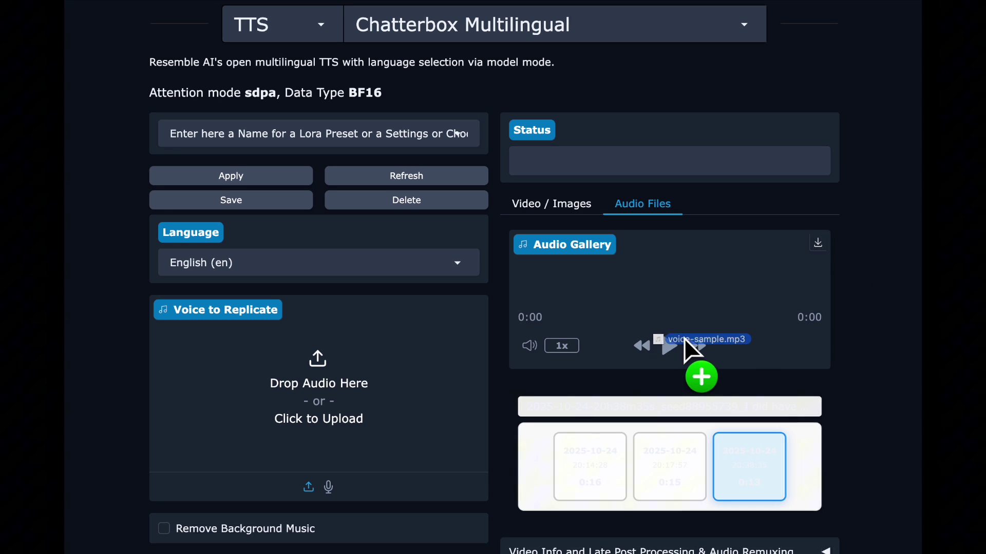
{"action": "left_click_drag", "start_coordinate": [685, 339], "coordinate": [340, 385]}
{"action": "scroll", "coordinate": [339, 385], "scroll_direction": "down", "scroll_amount": 3}
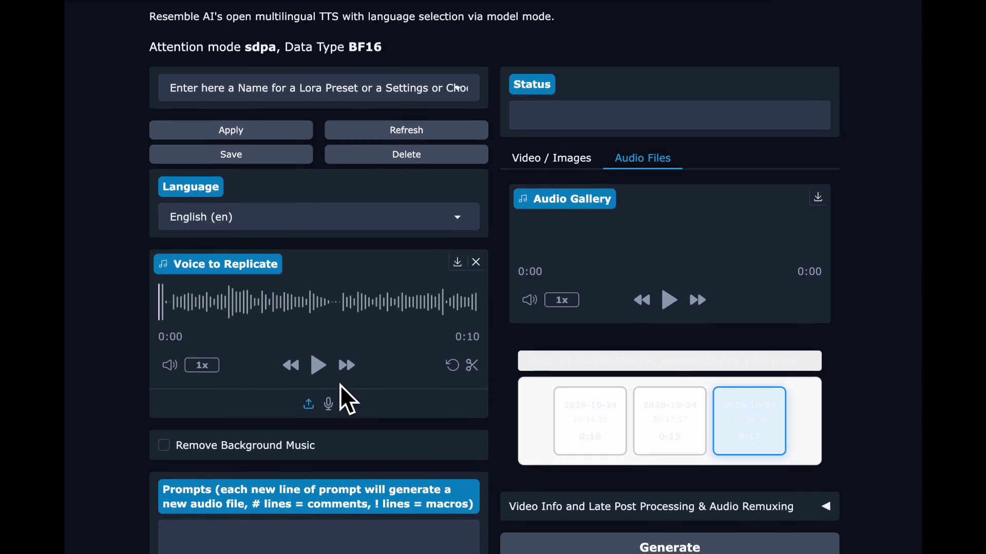
Step: Paste the European Socialism paragraph as the text to be spoken
{"action": "left_click", "coordinate": [327, 419]}
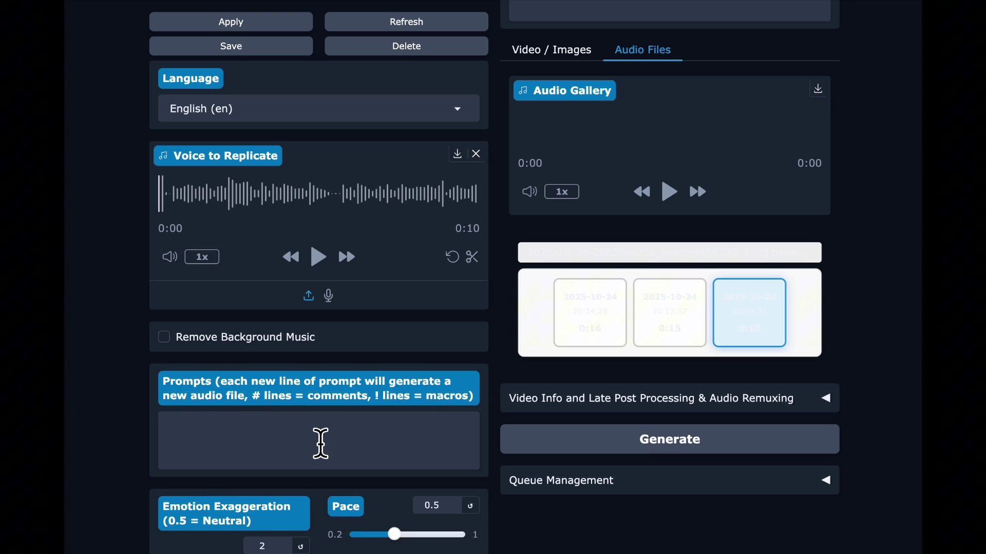
{"action": "type", "text": "I did have a test today. That wasn't hogwash. It's on European Socialism. I mean, really, what's the point? I'm not European, I don't plan on being European, so who gives a crock if they're socialist? They could be fascist anarchists - that still wouldn't change the fact that I don't own a car."}
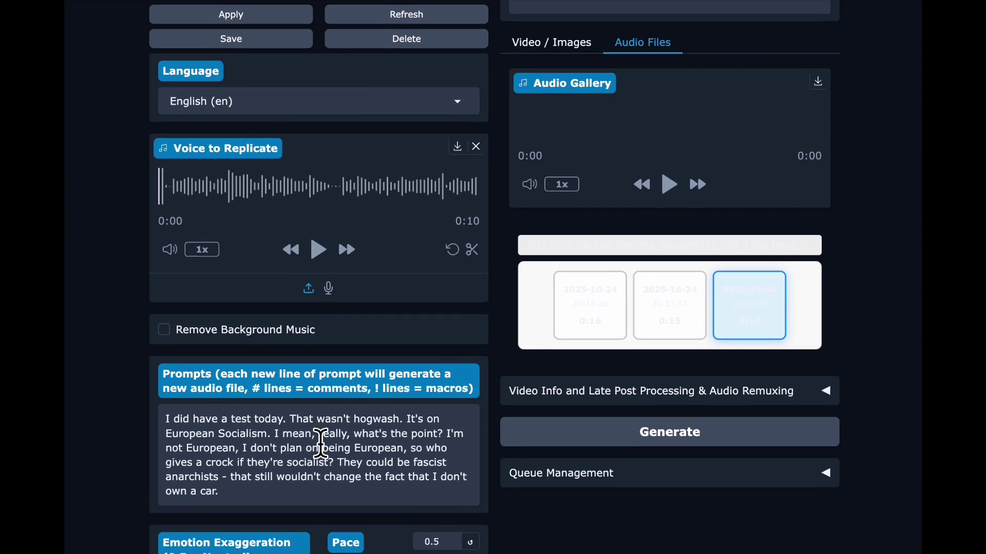
{"action": "scroll", "coordinate": [321, 443], "scroll_direction": "down", "scroll_amount": 2}
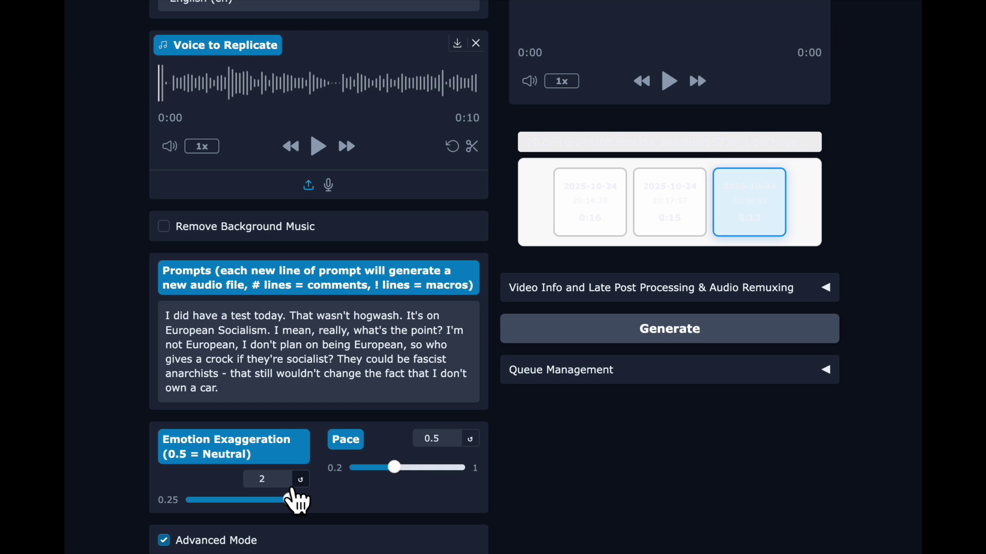
Step: Raise Emotion Exaggeration to its maximum of 2, keeping Pace at 0.5
{"action": "left_click_drag", "start_coordinate": [288, 500], "coordinate": [323, 509]}
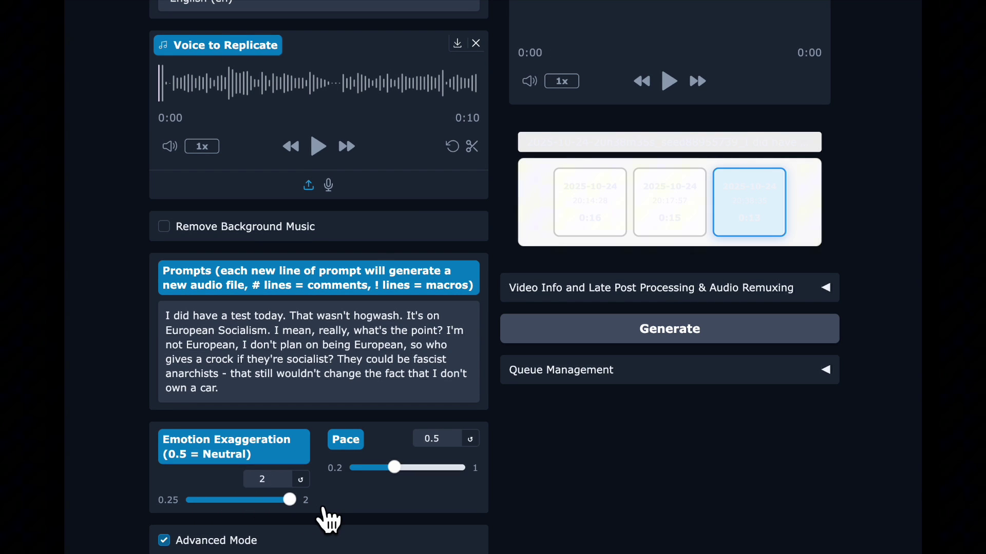
{"action": "scroll", "coordinate": [327, 506], "scroll_direction": "down", "scroll_amount": 1}
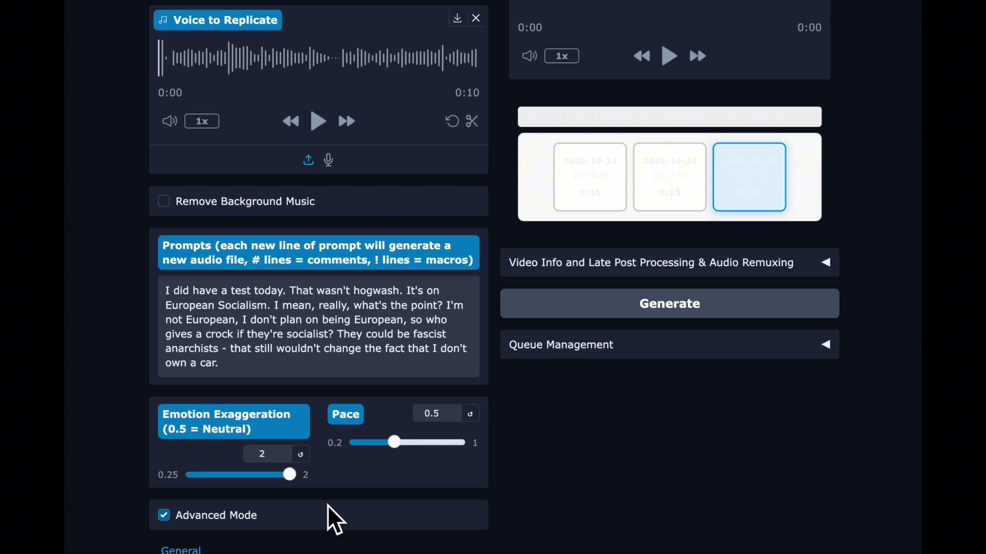
{"action": "scroll", "coordinate": [328, 506], "scroll_direction": "down", "scroll_amount": 5}
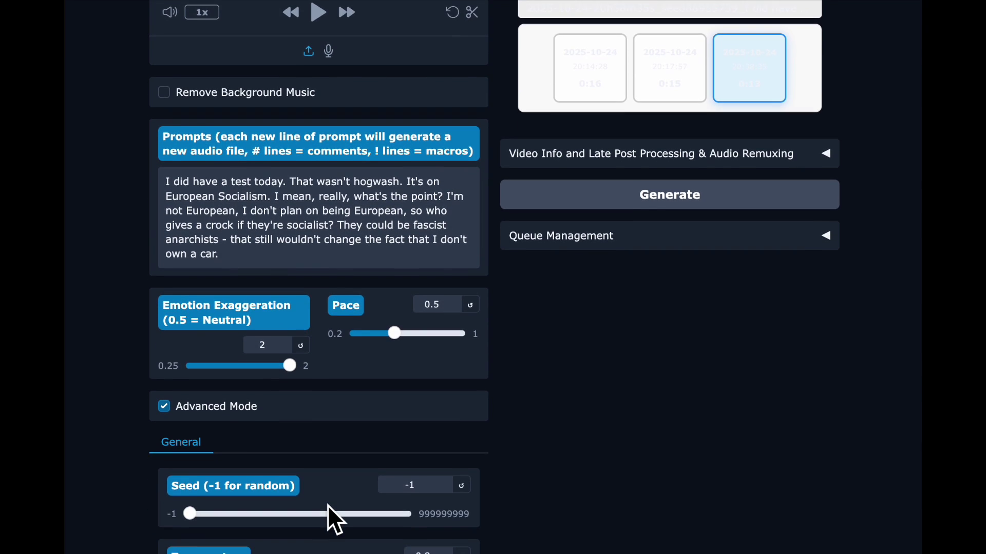
{"action": "scroll", "coordinate": [327, 505], "scroll_direction": "down", "scroll_amount": 1}
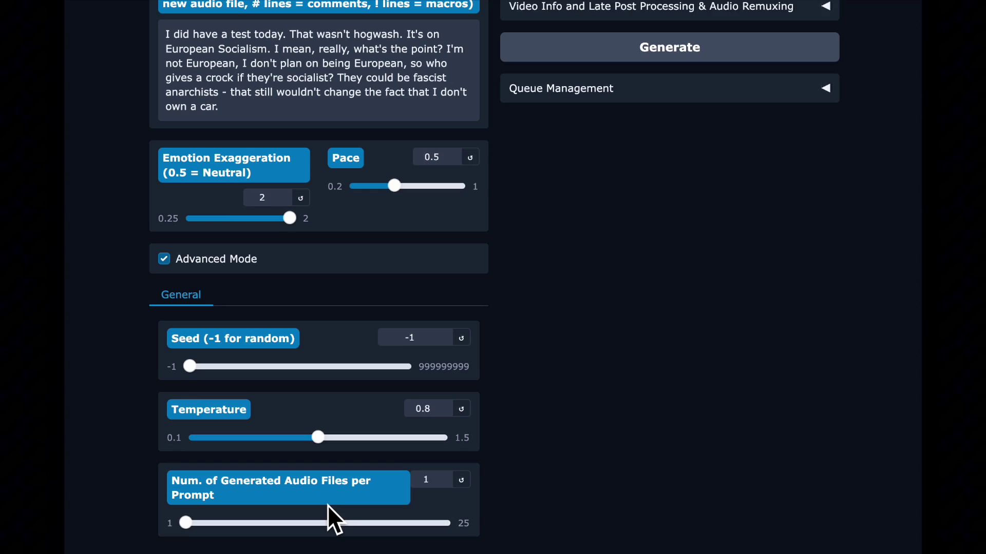
{"action": "scroll", "coordinate": [328, 506], "scroll_direction": "down", "scroll_amount": 1}
{"action": "scroll", "coordinate": [327, 505], "scroll_direction": "up", "scroll_amount": 1}
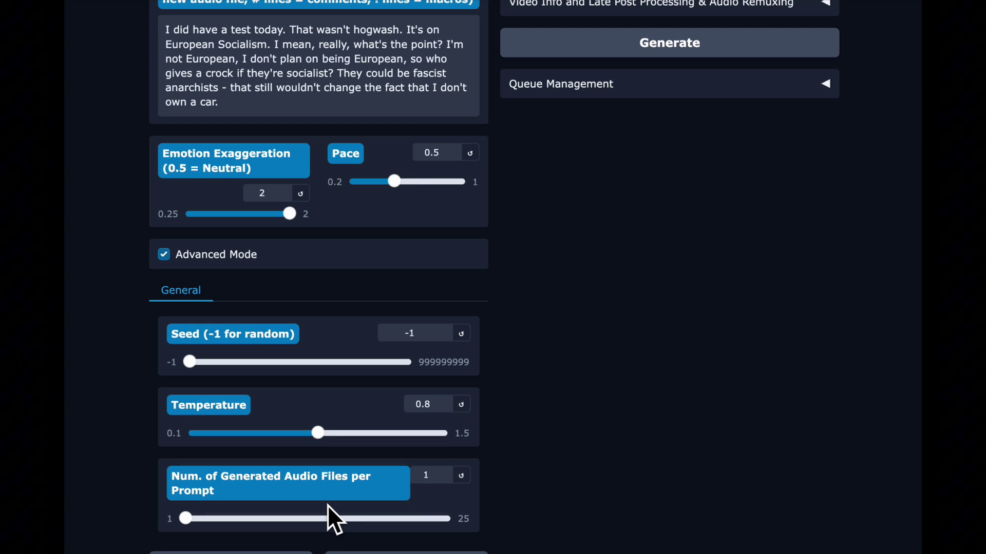
{"action": "scroll", "coordinate": [327, 505], "scroll_direction": "up", "scroll_amount": 12}
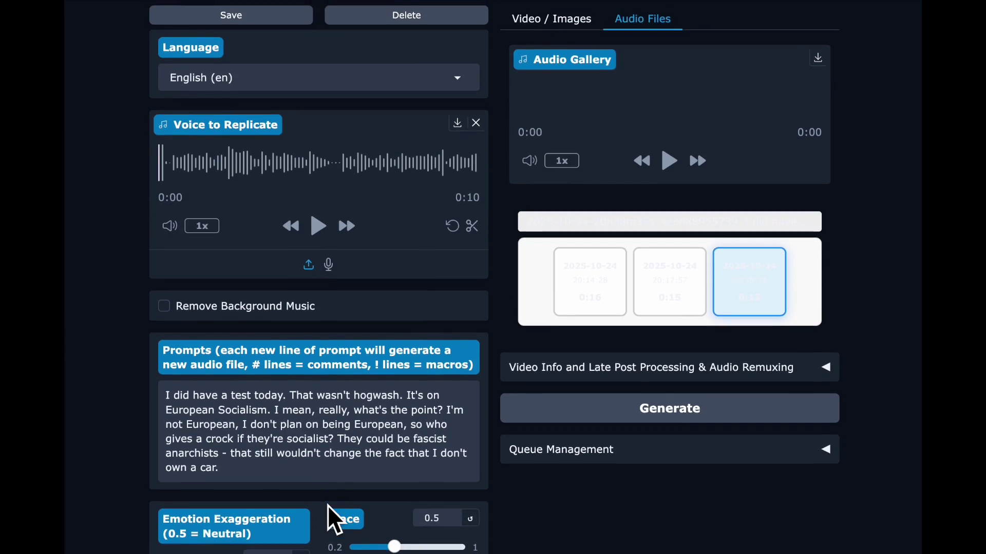
{"action": "scroll", "coordinate": [329, 508], "scroll_direction": "up", "scroll_amount": 2}
{"action": "scroll", "coordinate": [329, 507], "scroll_direction": "down", "scroll_amount": 1}
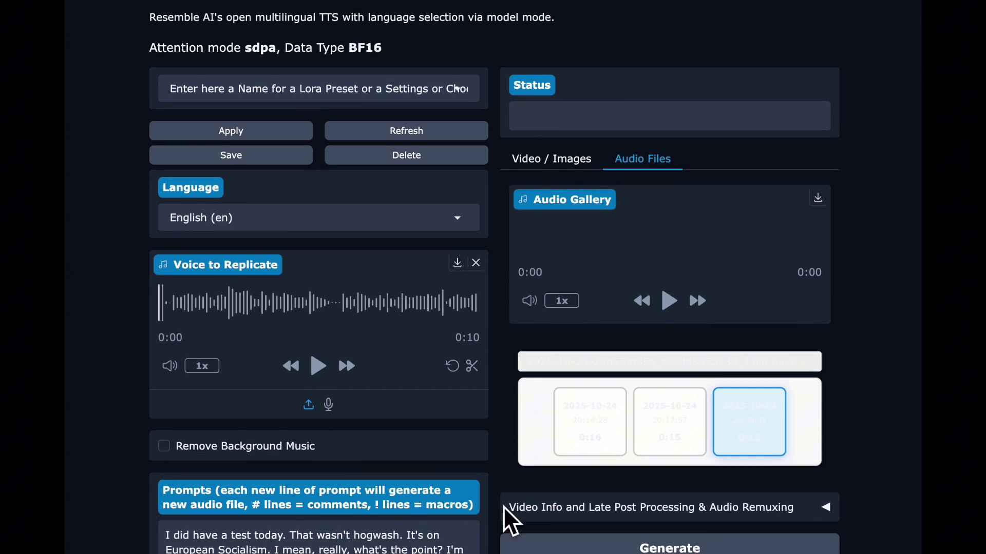
{"action": "scroll", "coordinate": [530, 507], "scroll_direction": "down", "scroll_amount": 2}
{"action": "scroll", "coordinate": [576, 467], "scroll_direction": "up", "scroll_amount": 2}
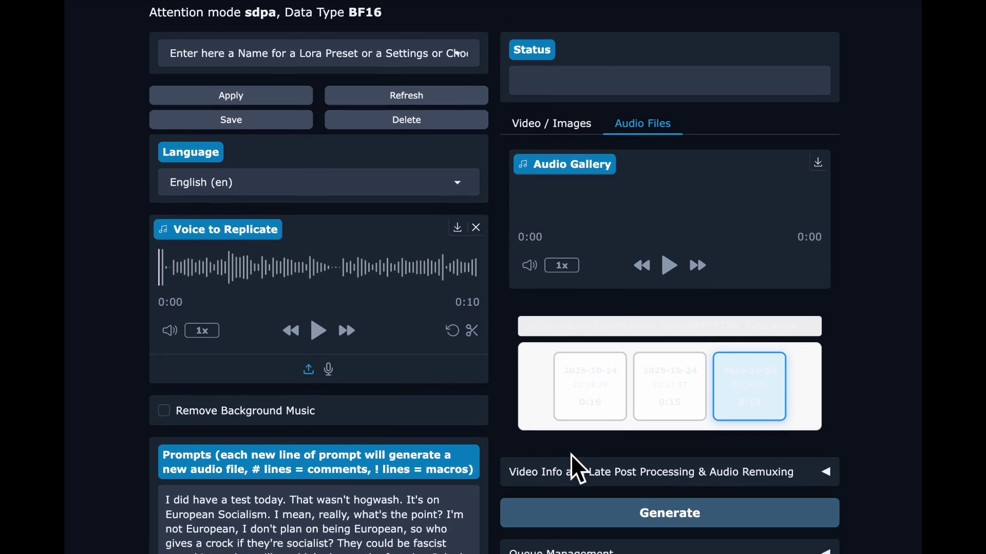
Step: Watch generation progress in the terminal, then load the newest audio clip from the gallery
{"action": "key", "text": "alt+super+1"}
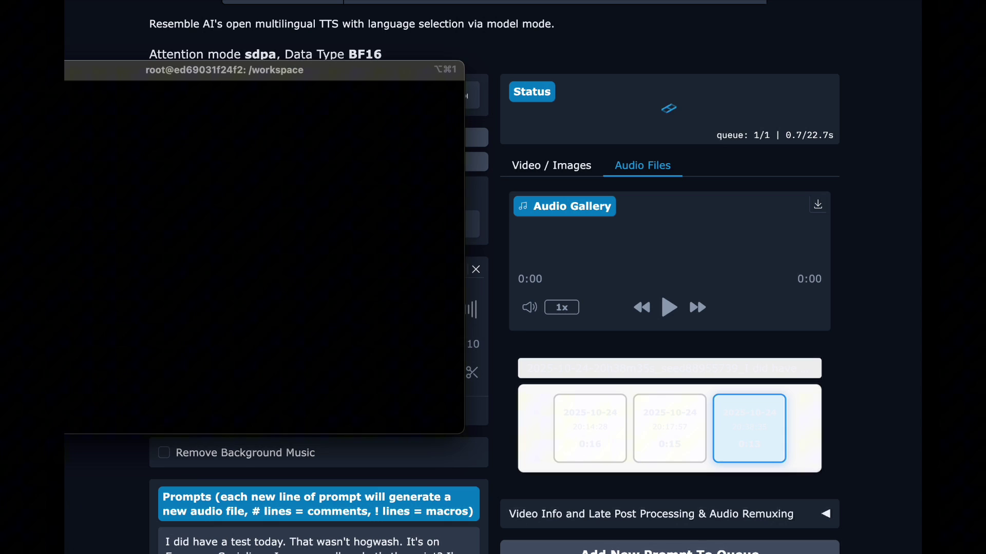
{"action": "left_click_drag", "start_coordinate": [108, 80], "coordinate": [194, 67]}
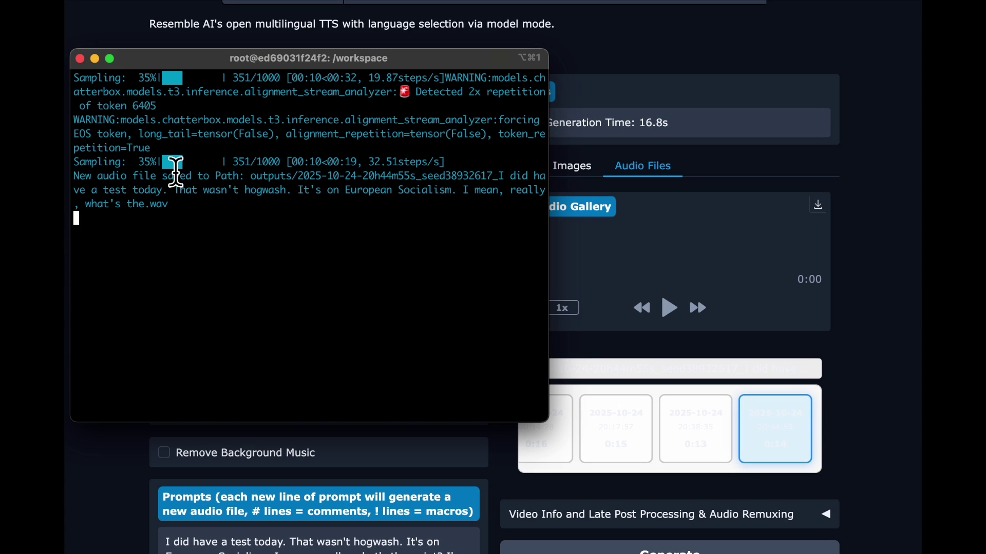
{"action": "left_click", "coordinate": [875, 257]}
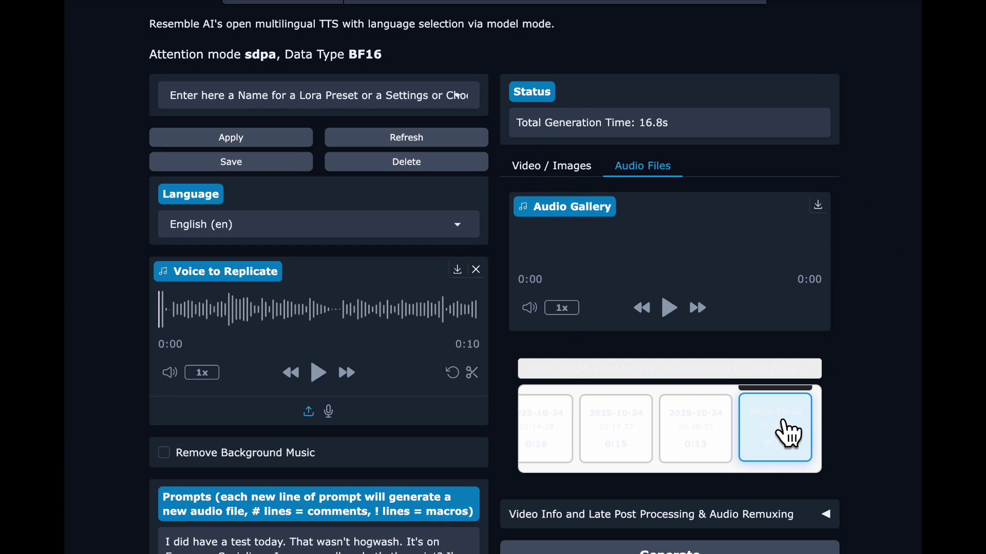
{"action": "left_click", "coordinate": [786, 432]}
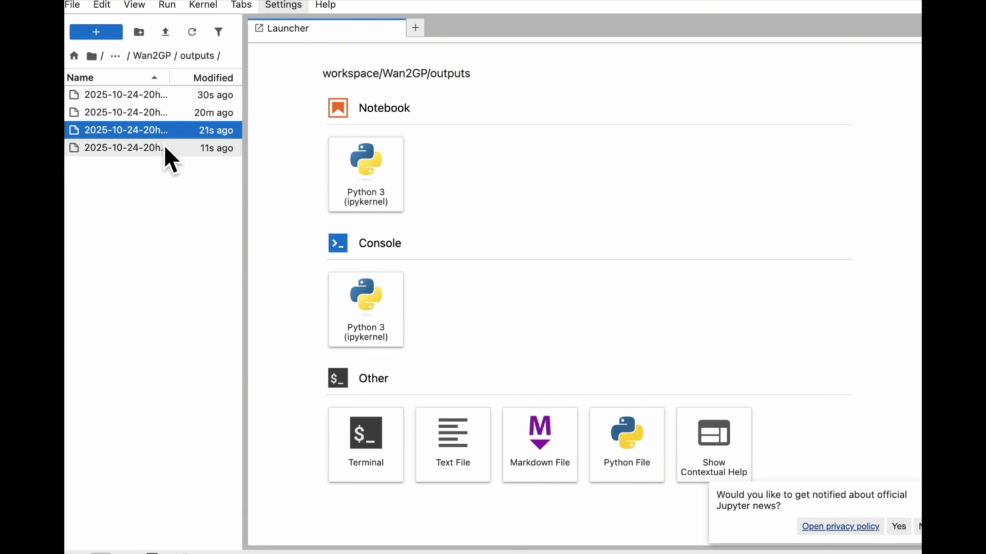
Step: Select the newest output file in Wan2GP/outputs and open its context menu
{"action": "left_click", "coordinate": [166, 149]}
{"action": "right_click", "coordinate": [170, 153]}
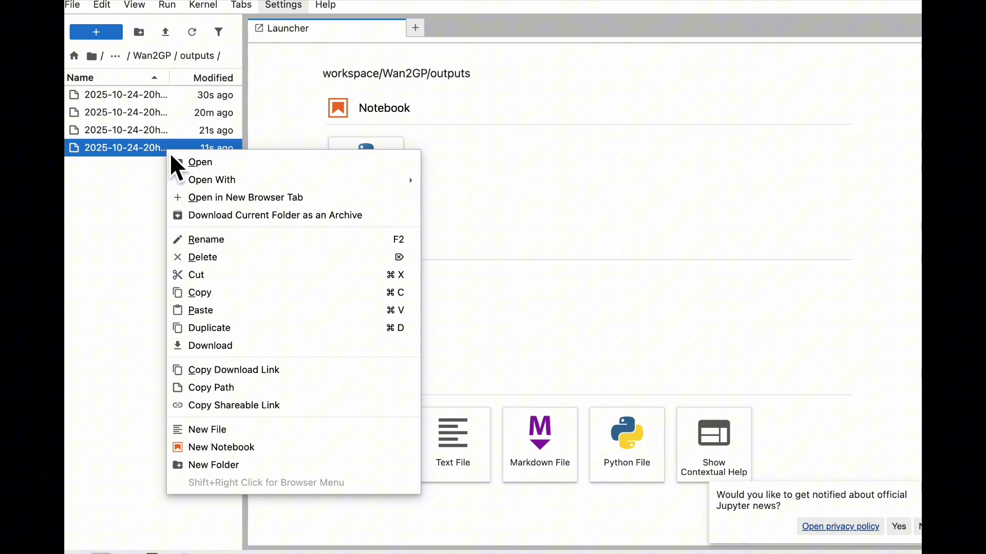
Step: Download the audio, switch to Wan2.1 Infinitetalk 14B, and curl the FusionX LoRA into loras_i2v
{"action": "left_click", "coordinate": [201, 350]}
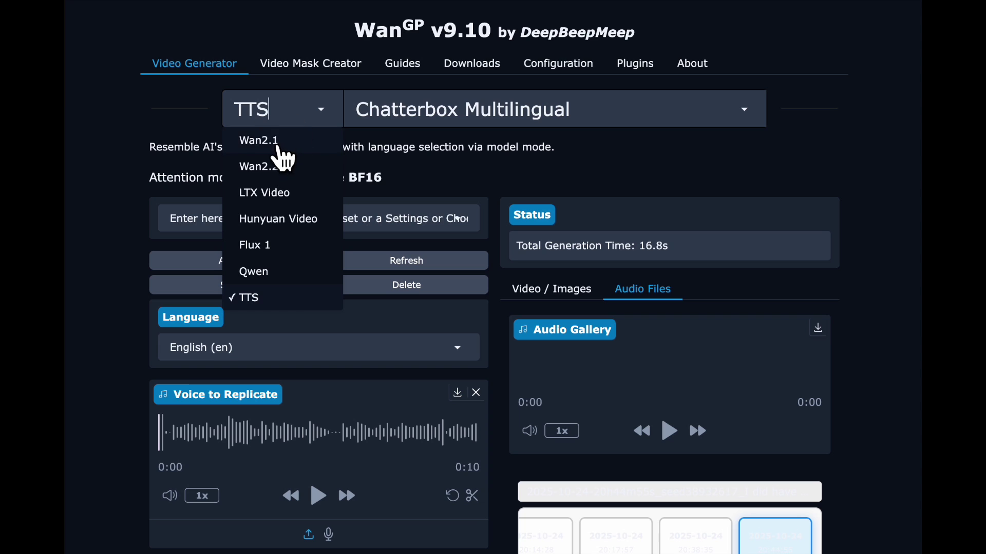
{"action": "left_click", "coordinate": [281, 148]}
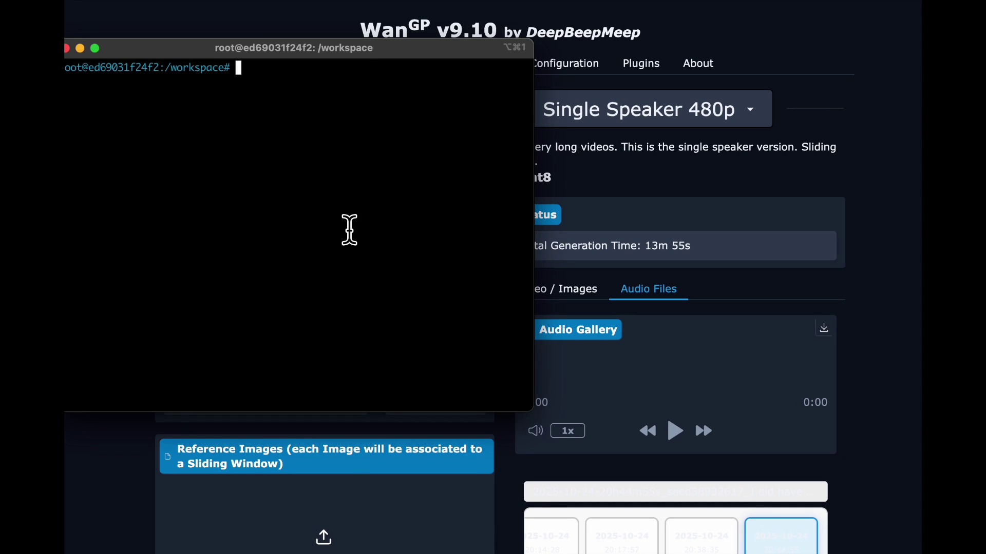
{"action": "type", "text": "curl -L \\ -o /workspace/Wan2GP/loras_i2v/Wan2.1_I2V_14B_FusionX_LoRA.safetensors \\ https://huggingface.co/DeepBeepMeep/Wan2.1/resolve/main/loras_accelerators/Wan2.1_I2V_14B_FusionX_LoRA.safetensors"}
{"action": "key", "text": "Return"}
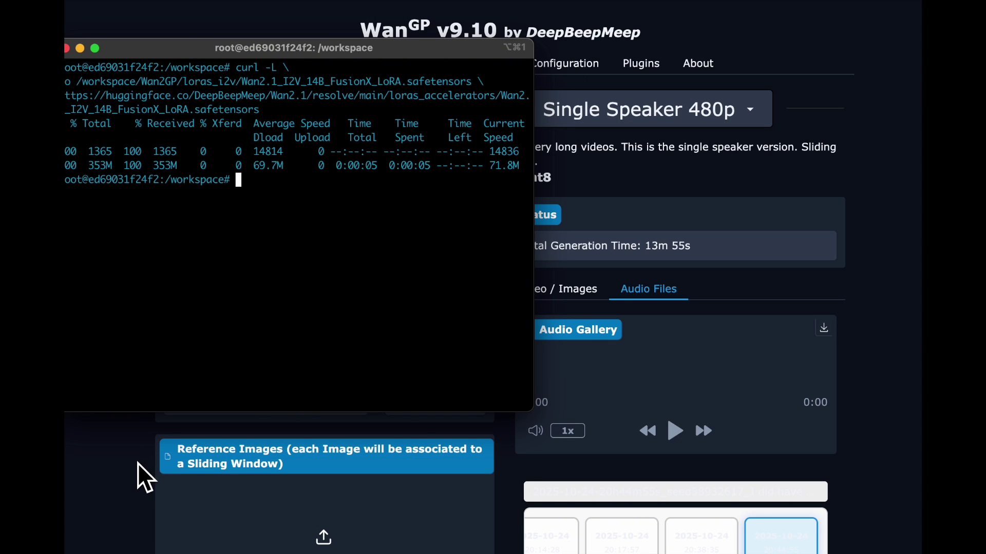
{"action": "key", "text": "super+Tab"}
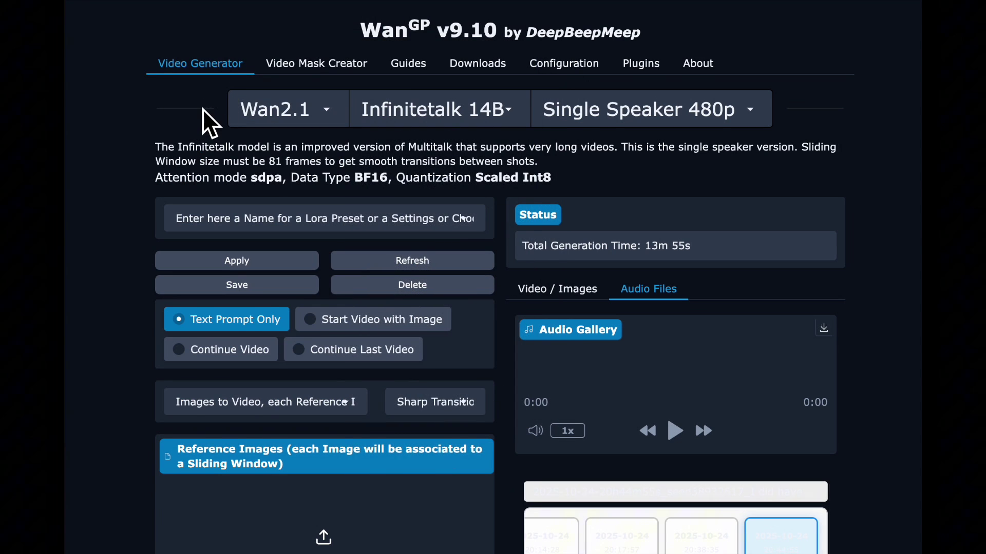
{"action": "scroll", "coordinate": [203, 154], "scroll_direction": "down", "scroll_amount": 2}
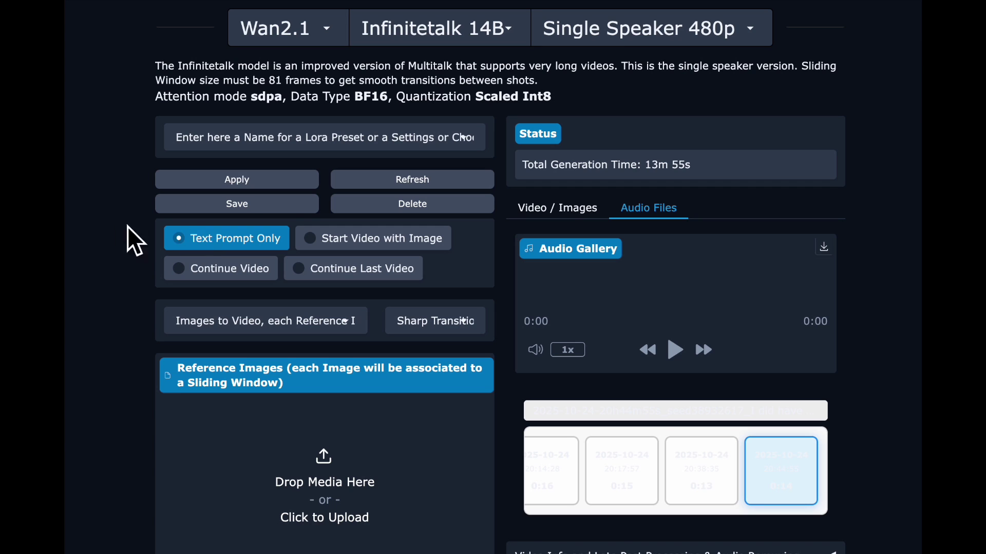
{"action": "scroll", "coordinate": [136, 241], "scroll_direction": "down", "scroll_amount": 4}
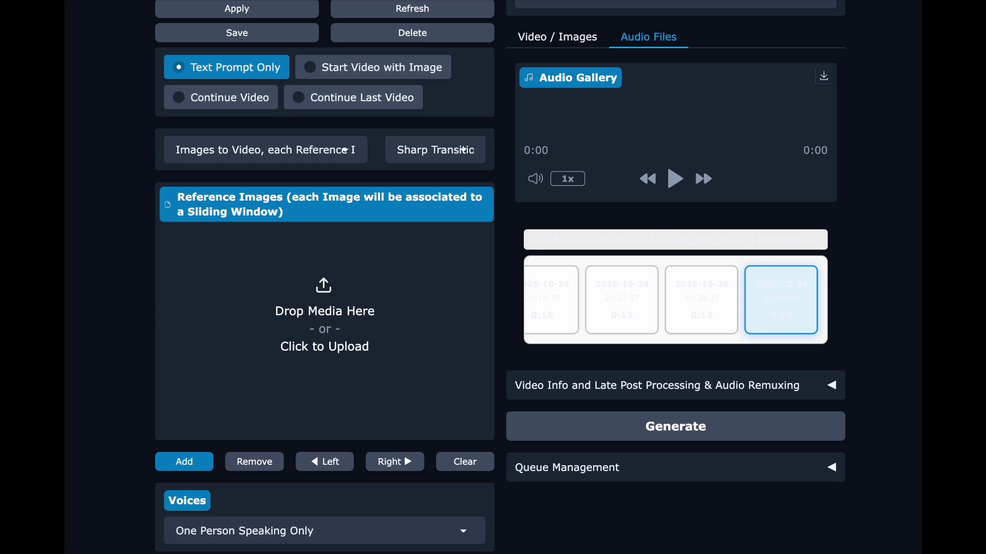
Step: Add bunny-hoodie.png as reference, keep one speaker, and load the new .wav as voice to follow
{"action": "left_click_drag", "start_coordinate": [718, 215], "coordinate": [378, 306]}
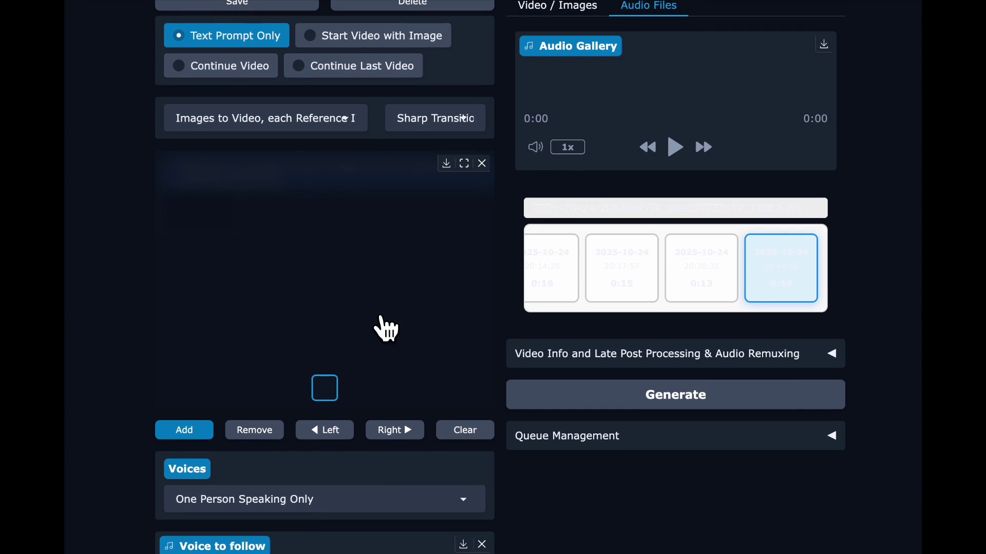
{"action": "scroll", "coordinate": [385, 329], "scroll_direction": "down", "scroll_amount": 3}
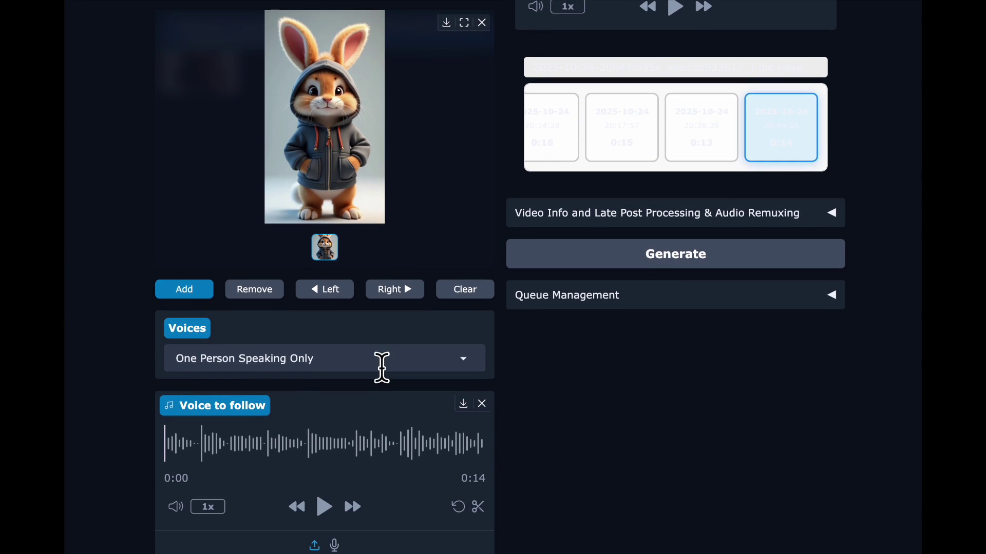
{"action": "left_click", "coordinate": [382, 366]}
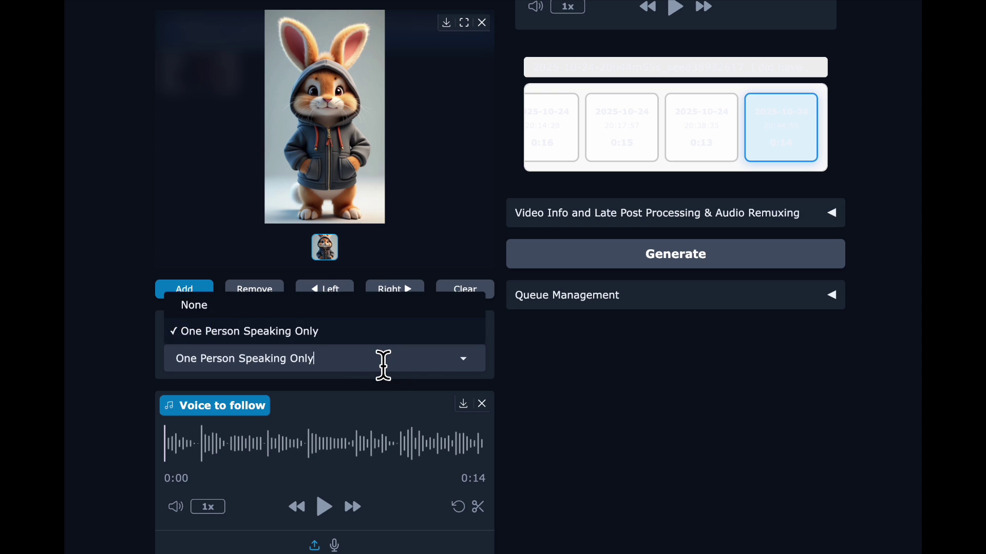
{"action": "left_click", "coordinate": [357, 331]}
{"action": "left_click", "coordinate": [477, 395]}
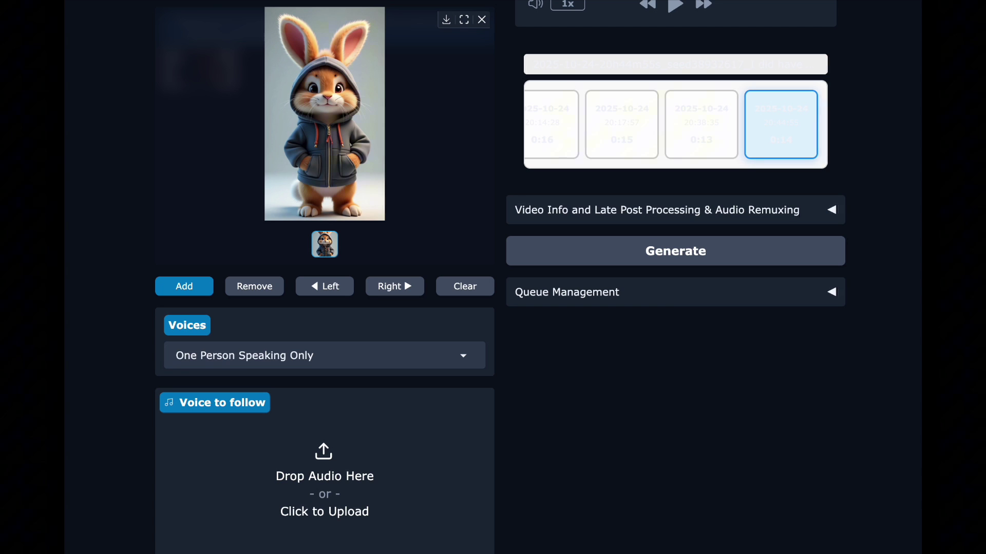
{"action": "left_click_drag", "start_coordinate": [919, 380], "coordinate": [279, 487]}
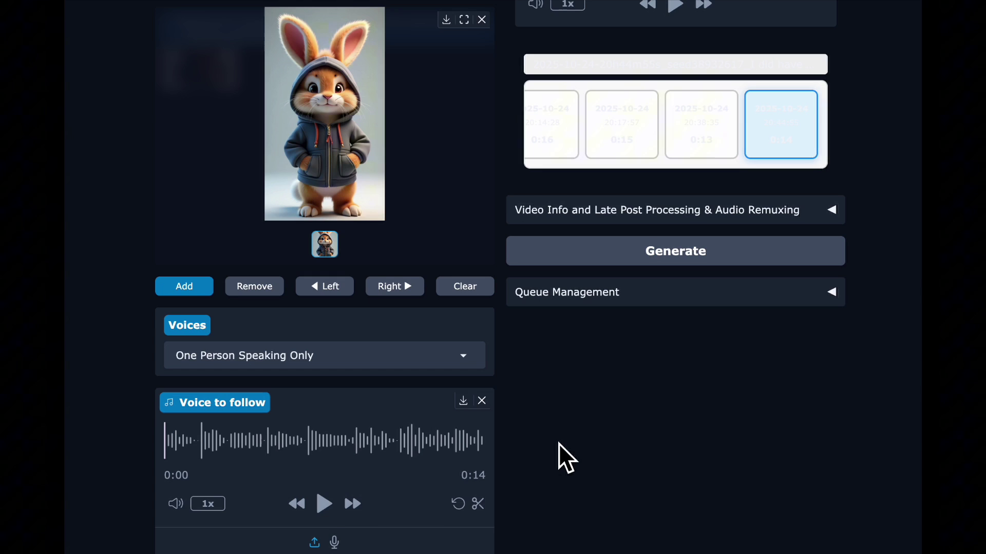
Step: Turn off motion ignoring background music and set the prompt to 'the bunny is speaking'
{"action": "scroll", "coordinate": [558, 444], "scroll_direction": "down", "scroll_amount": 3}
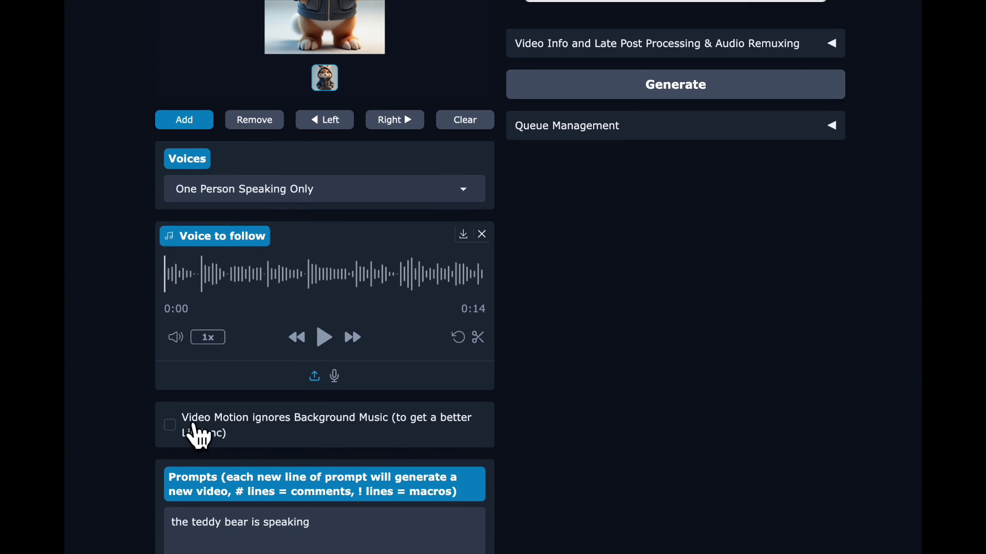
{"action": "left_click", "coordinate": [172, 425]}
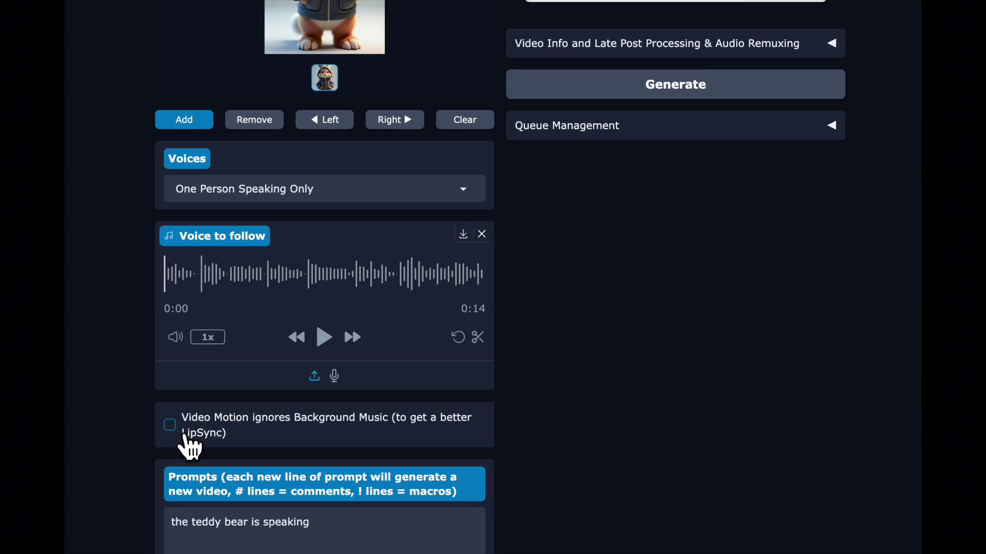
{"action": "scroll", "coordinate": [189, 447], "scroll_direction": "down", "scroll_amount": 2}
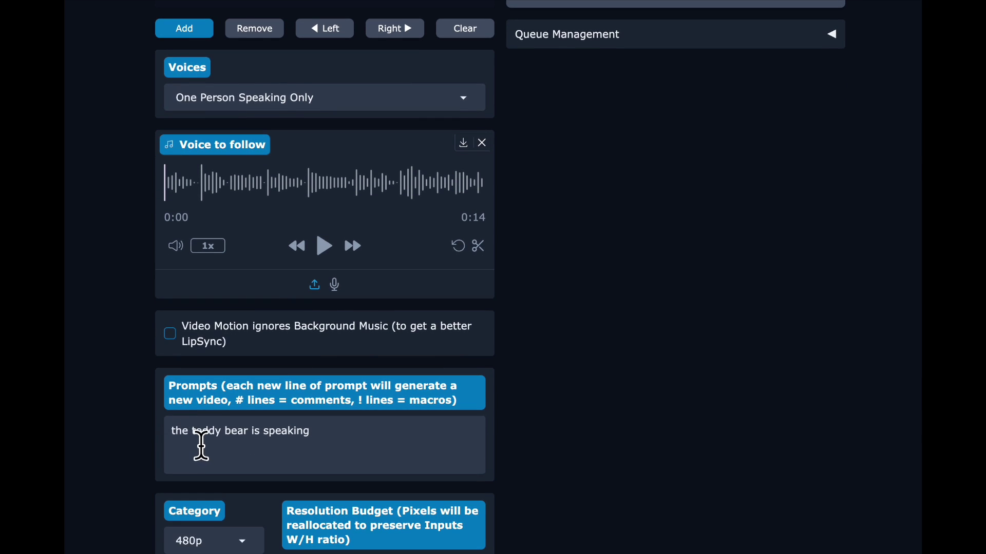
{"action": "triple_click", "coordinate": [200, 446]}
{"action": "type", "text": "the bunn"}
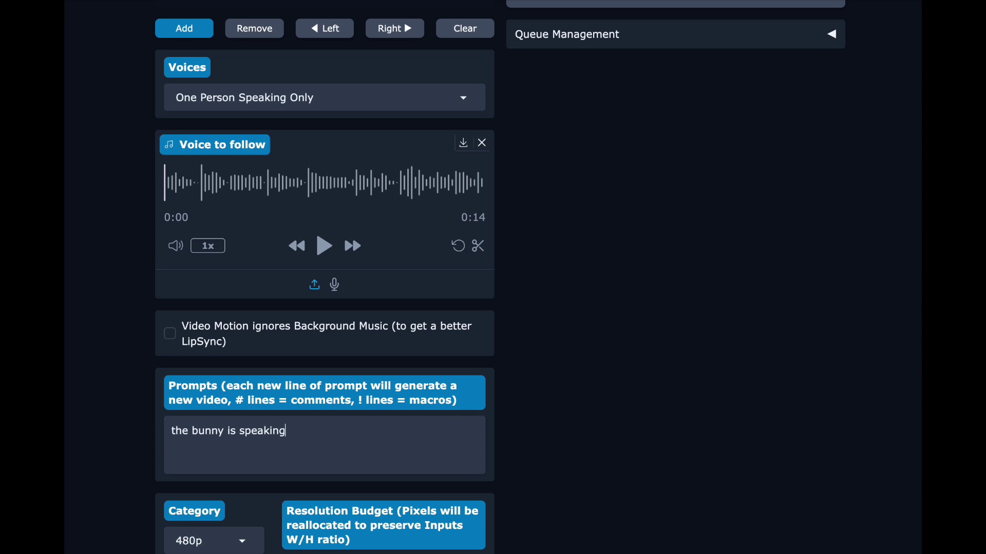
Step: Keep the output resolution at 480x832 (9:16)
{"action": "scroll", "coordinate": [202, 453], "scroll_direction": "down", "scroll_amount": 2}
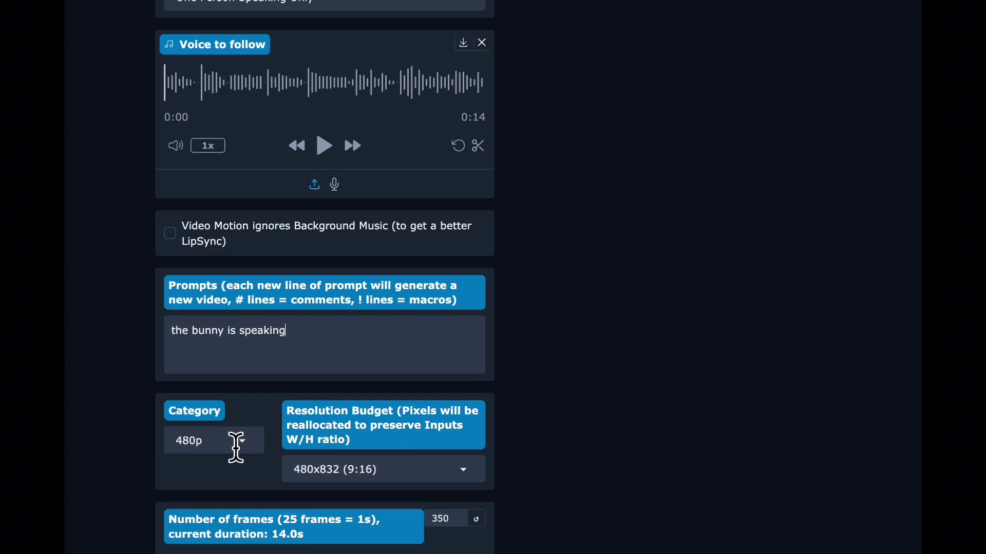
{"action": "left_click", "coordinate": [325, 478]}
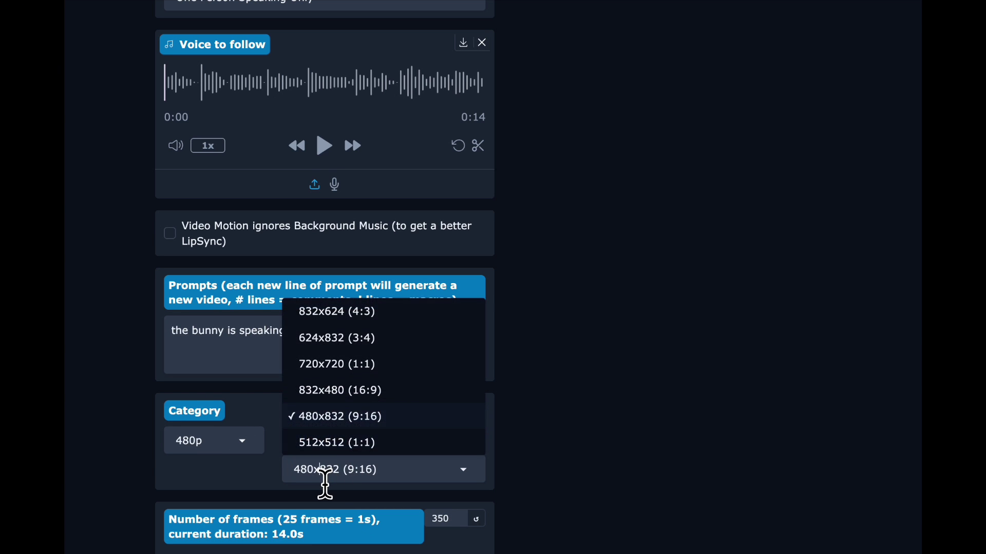
{"action": "left_click", "coordinate": [325, 424]}
Step: Confirm 350 frames (14 seconds) and 10 inference steps
{"action": "scroll", "coordinate": [580, 406], "scroll_direction": "down", "scroll_amount": 2}
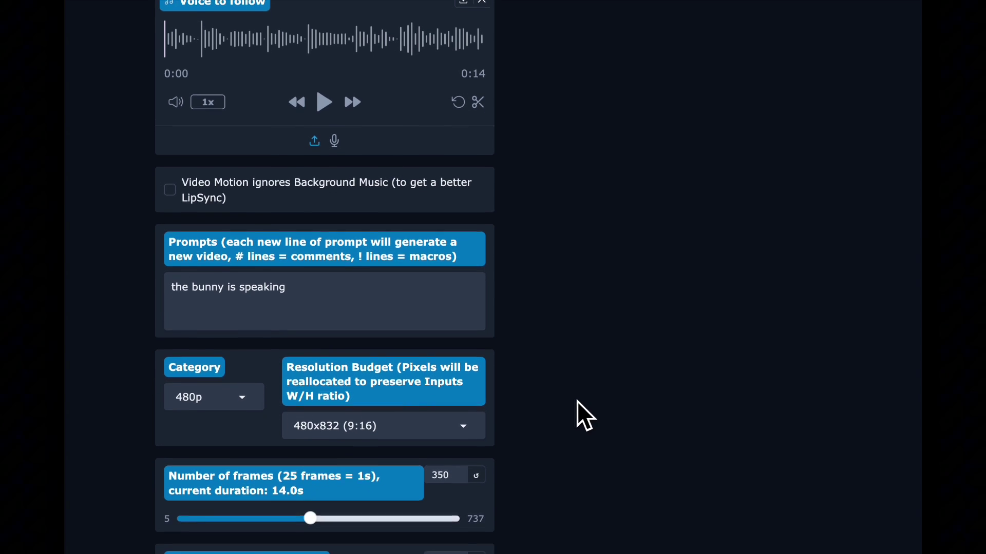
{"action": "scroll", "coordinate": [577, 402], "scroll_direction": "down", "scroll_amount": 3}
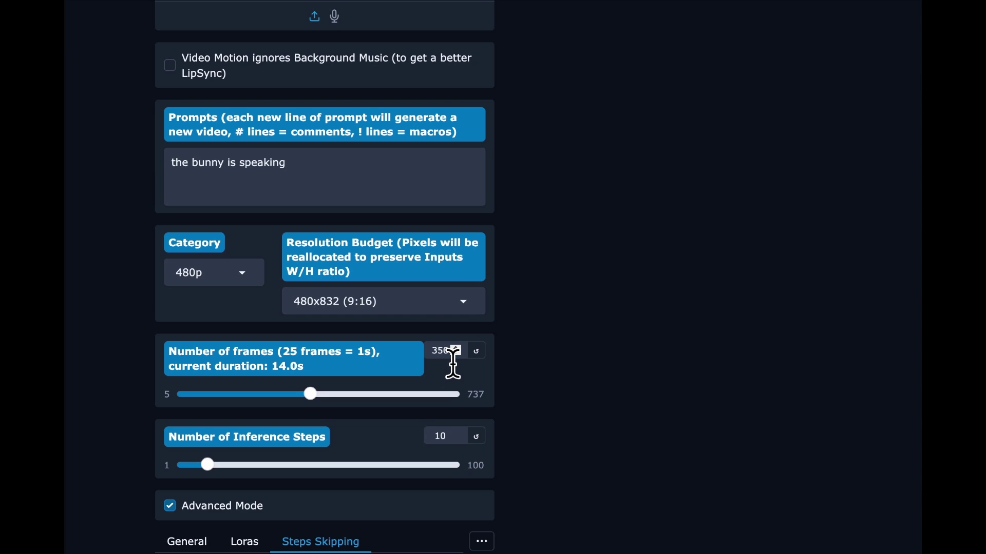
{"action": "double_click", "coordinate": [453, 355]}
{"action": "left_click", "coordinate": [546, 365]}
{"action": "scroll", "coordinate": [546, 365], "scroll_direction": "down", "scroll_amount": 2}
{"action": "double_click", "coordinate": [454, 369]}
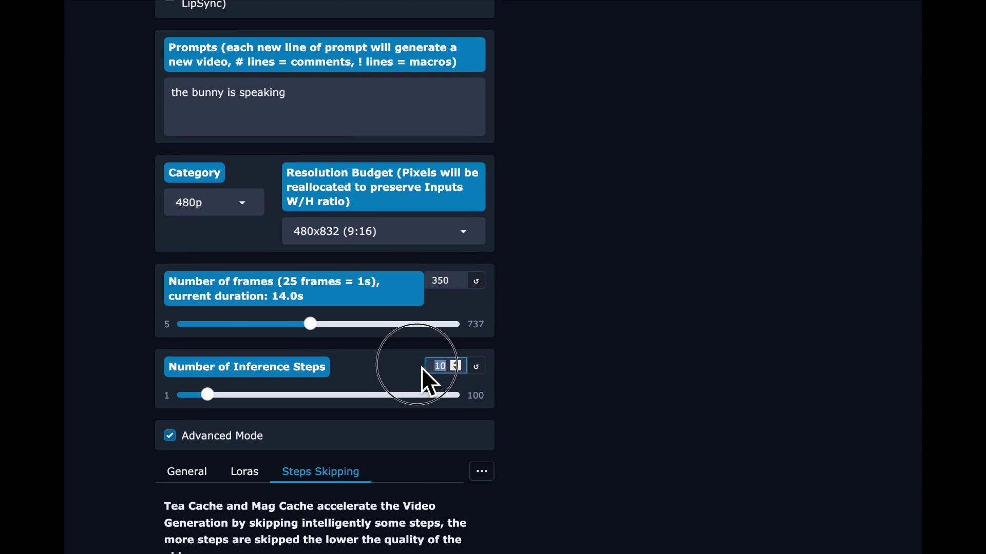
{"action": "left_click", "coordinate": [585, 356]}
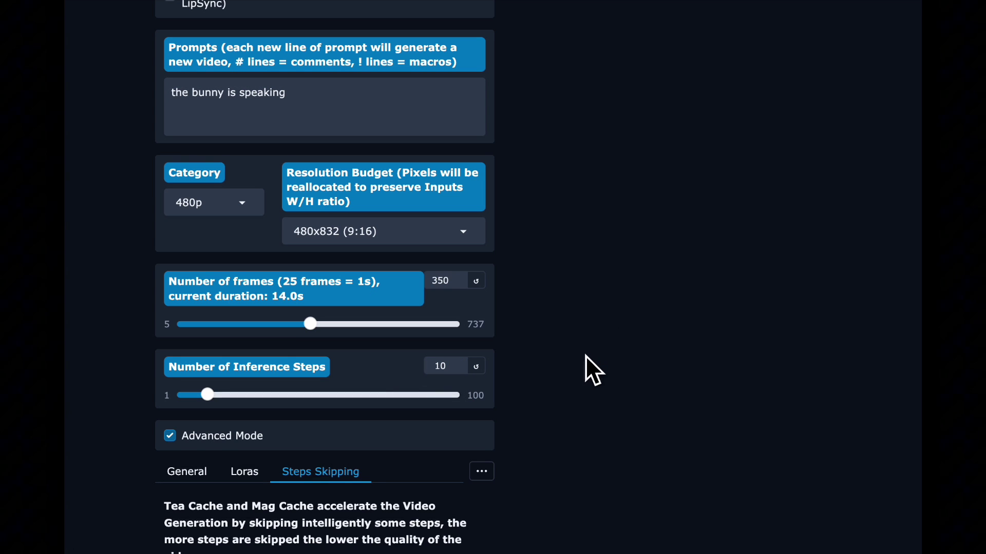
{"action": "scroll", "coordinate": [586, 356], "scroll_direction": "down", "scroll_amount": 1}
Step: On the General tab, replace the -1 random seed with 42
{"action": "scroll", "coordinate": [585, 356], "scroll_direction": "down", "scroll_amount": 1}
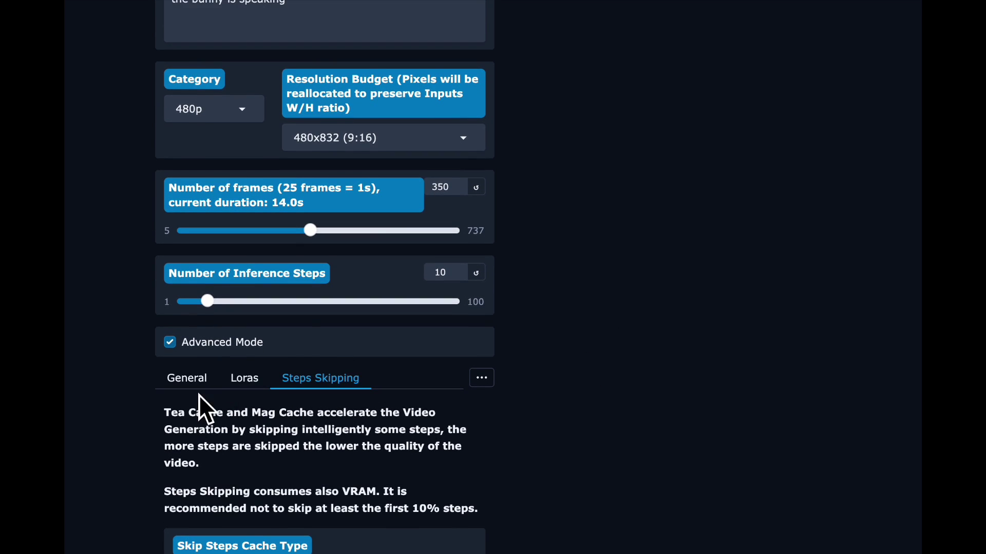
{"action": "left_click", "coordinate": [190, 382]}
{"action": "scroll", "coordinate": [370, 360], "scroll_direction": "down", "scroll_amount": 2}
{"action": "double_click", "coordinate": [305, 303]}
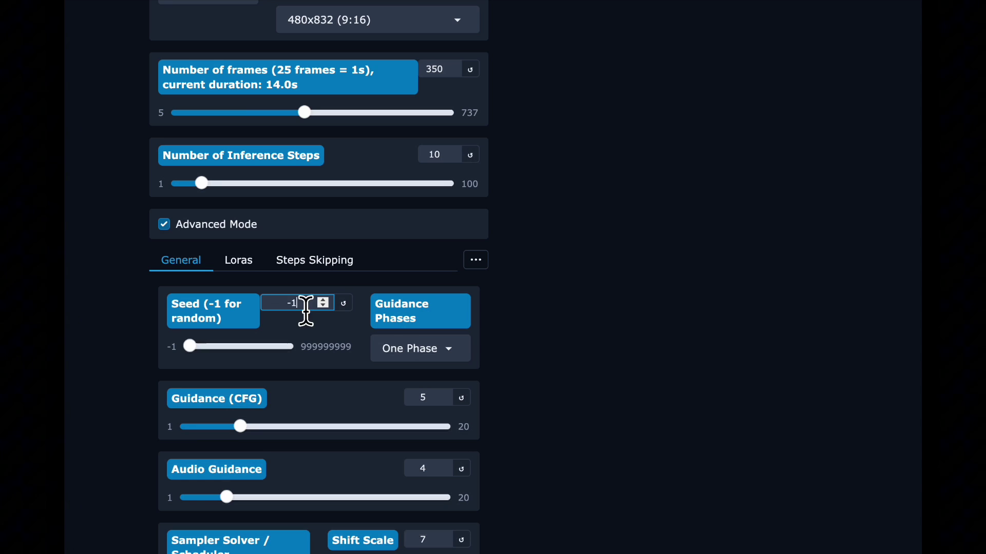
{"action": "key", "text": "BackSpace"}
{"action": "type", "text": "42"}
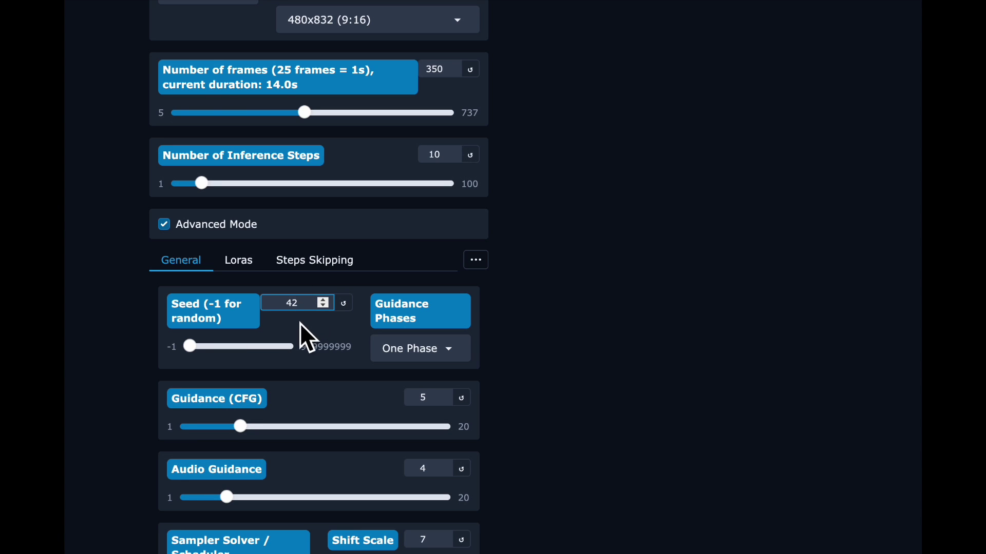
Step: Set Guidance (CFG) to 1 and Audio Guidance to 7
{"action": "left_click", "coordinate": [427, 399]}
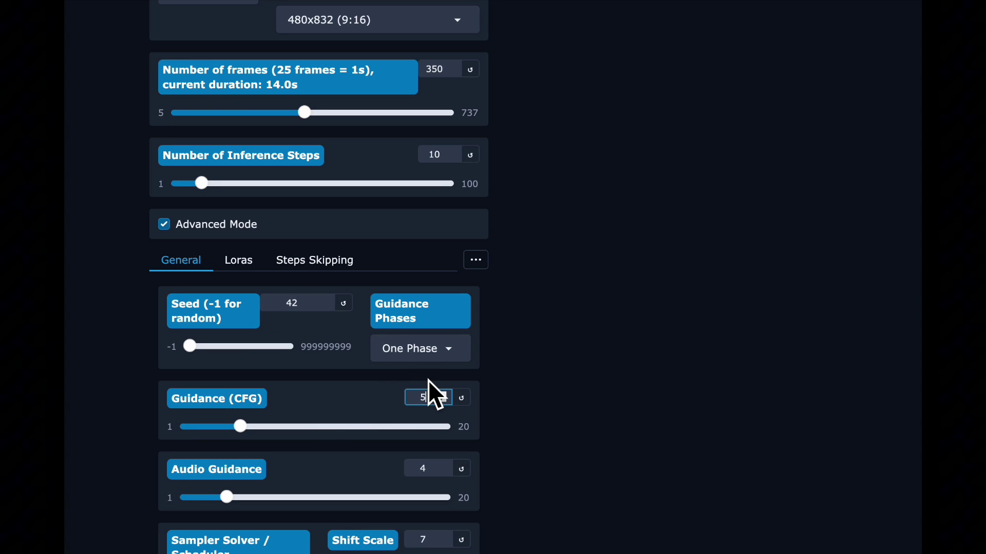
{"action": "key", "text": "BackSpace"}
{"action": "type", "text": "1"}
{"action": "scroll", "coordinate": [432, 406], "scroll_direction": "down", "scroll_amount": 1}
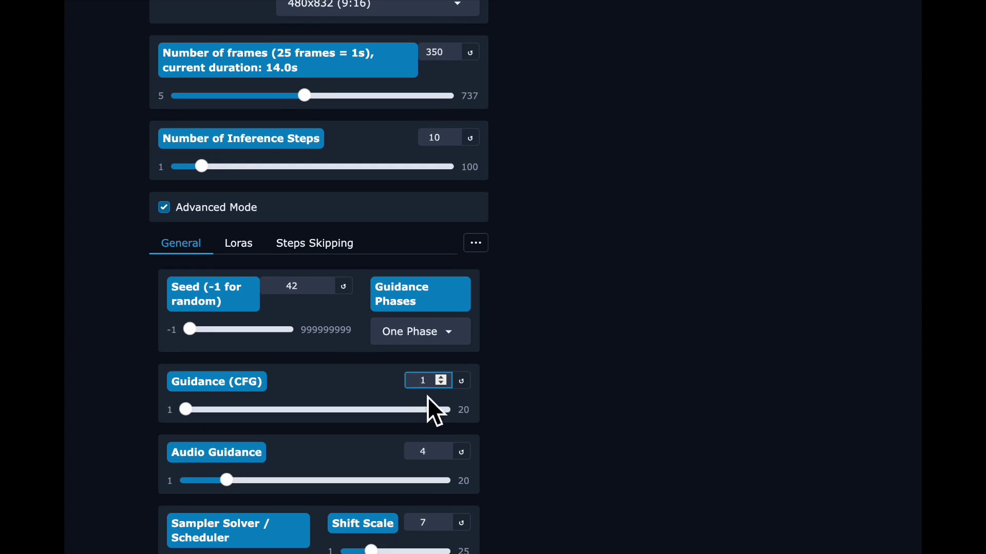
{"action": "left_click", "coordinate": [428, 453]}
{"action": "key", "text": "BackSpace"}
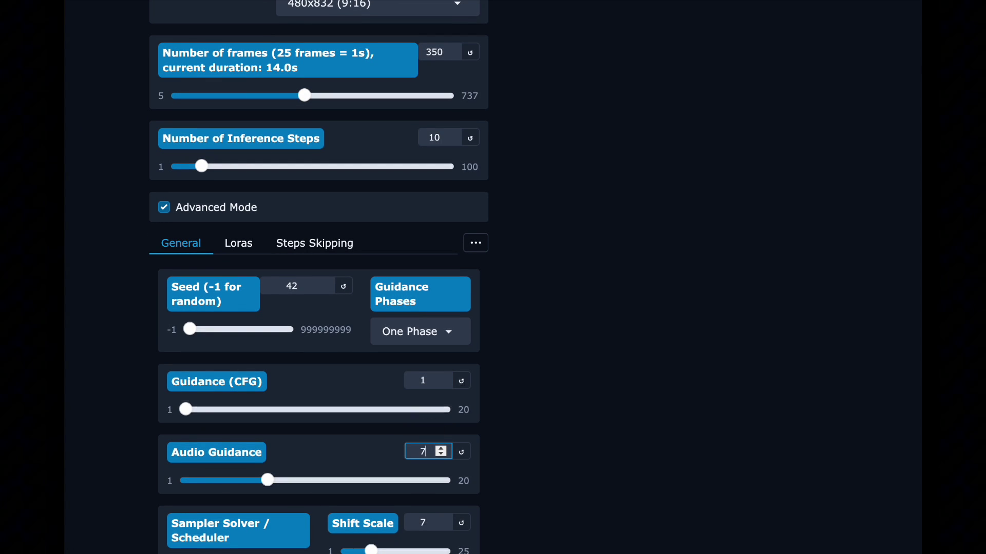
Step: Set Shift Scale to 3 and choose the unipc sampler solver
{"action": "scroll", "coordinate": [318, 278], "scroll_direction": "down", "scroll_amount": 1}
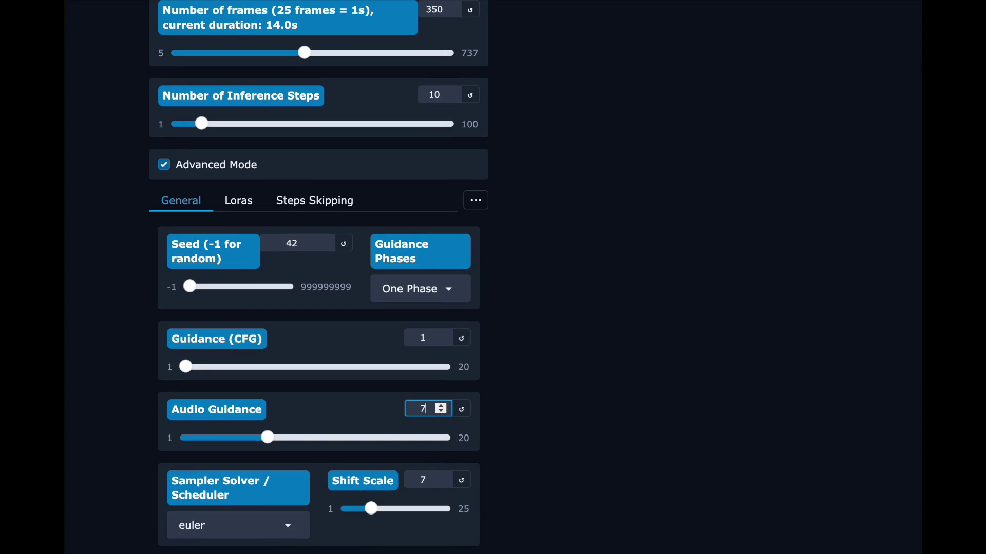
{"action": "left_click", "coordinate": [433, 483]}
{"action": "key", "text": "BackSpace"}
{"action": "type", "text": "3"}
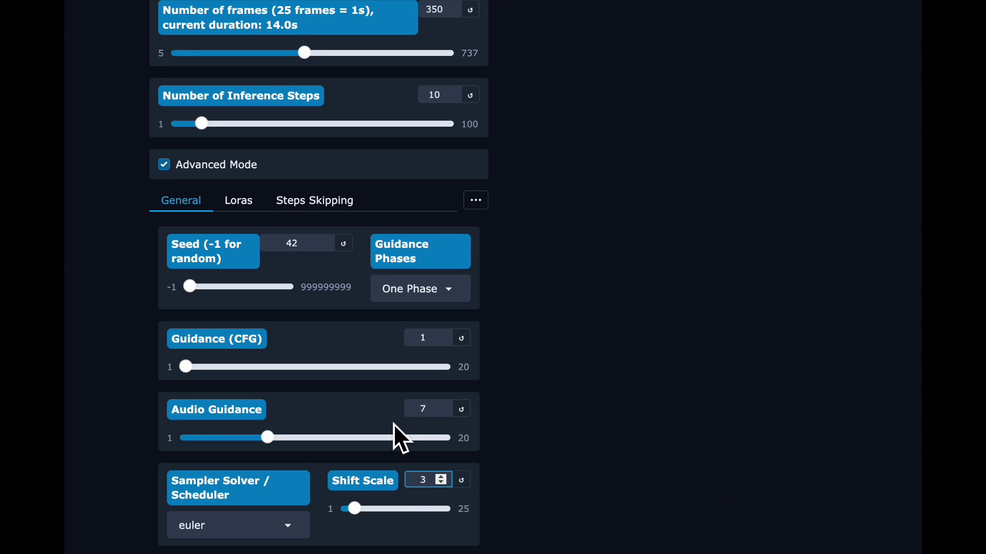
{"action": "scroll", "coordinate": [393, 424], "scroll_direction": "down", "scroll_amount": 2}
{"action": "left_click", "coordinate": [292, 407]}
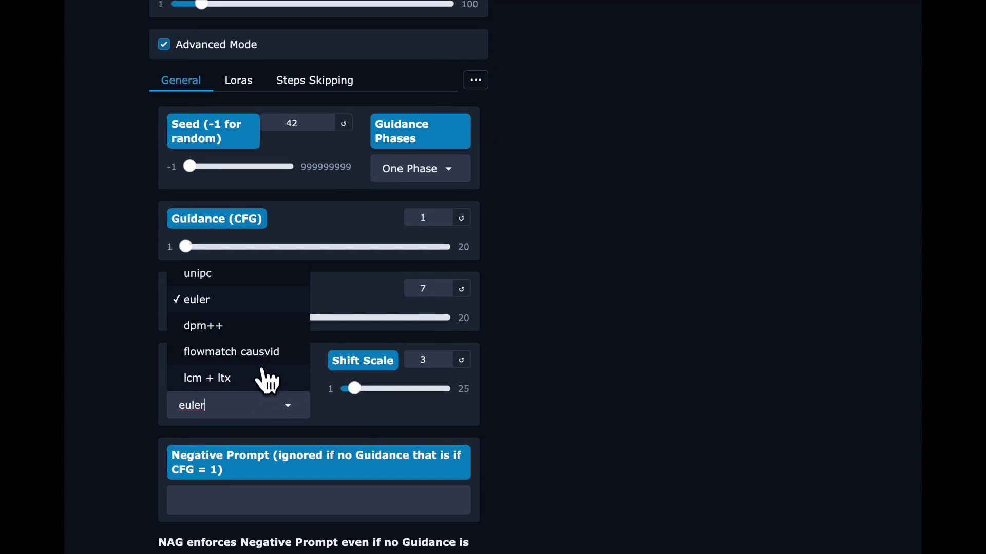
{"action": "left_click", "coordinate": [239, 280]}
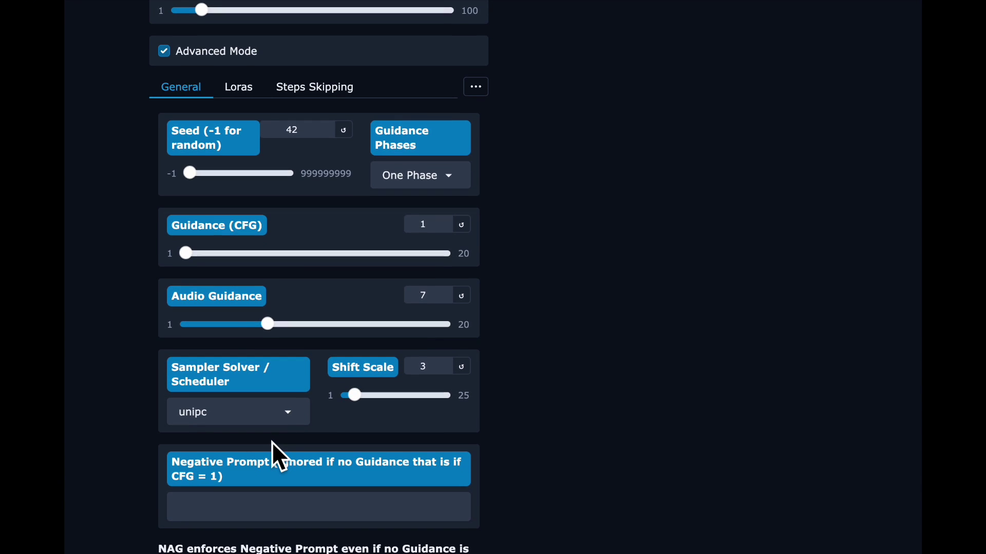
Step: Activate Wan2.1_I2V_14B_FusionX_LoRA on the Loras tab
{"action": "scroll", "coordinate": [272, 442], "scroll_direction": "up", "scroll_amount": 3}
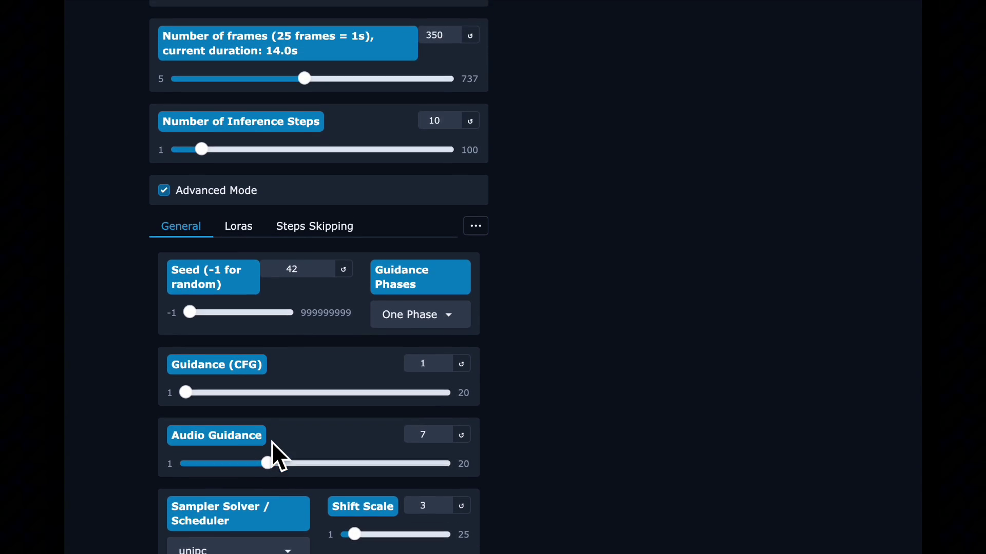
{"action": "scroll", "coordinate": [268, 434], "scroll_direction": "up", "scroll_amount": 1}
{"action": "left_click", "coordinate": [238, 286]}
{"action": "scroll", "coordinate": [280, 311], "scroll_direction": "down", "scroll_amount": 1}
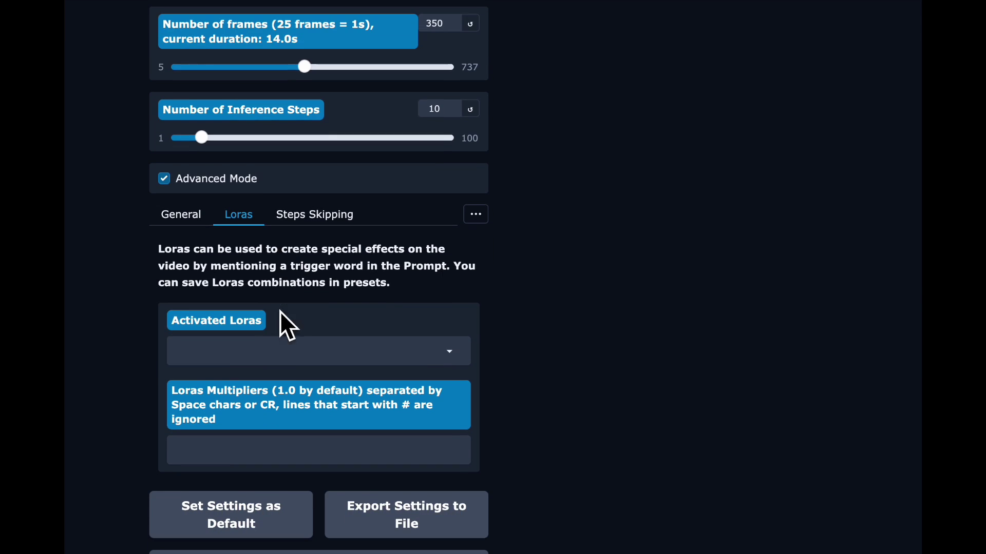
{"action": "left_click", "coordinate": [282, 352]}
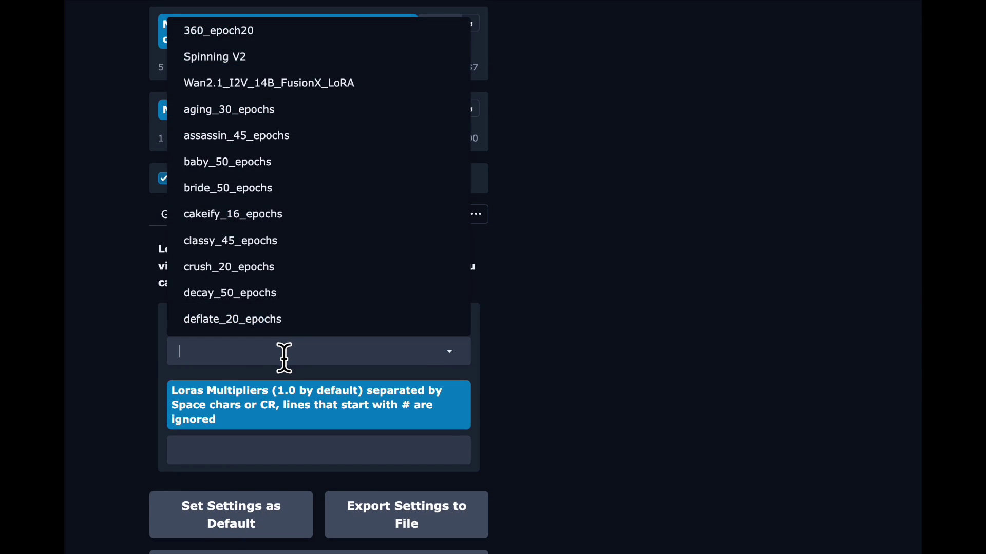
{"action": "left_click", "coordinate": [247, 84]}
{"action": "left_click", "coordinate": [107, 265]}
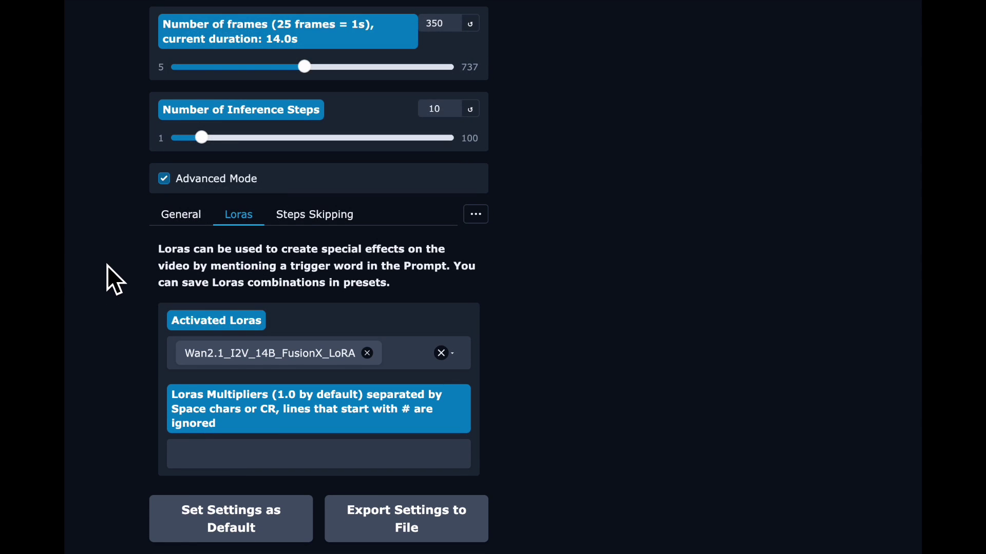
Step: Set the Steps Skipping cache type to Tea Cache
{"action": "scroll", "coordinate": [107, 266], "scroll_direction": "down", "scroll_amount": 1}
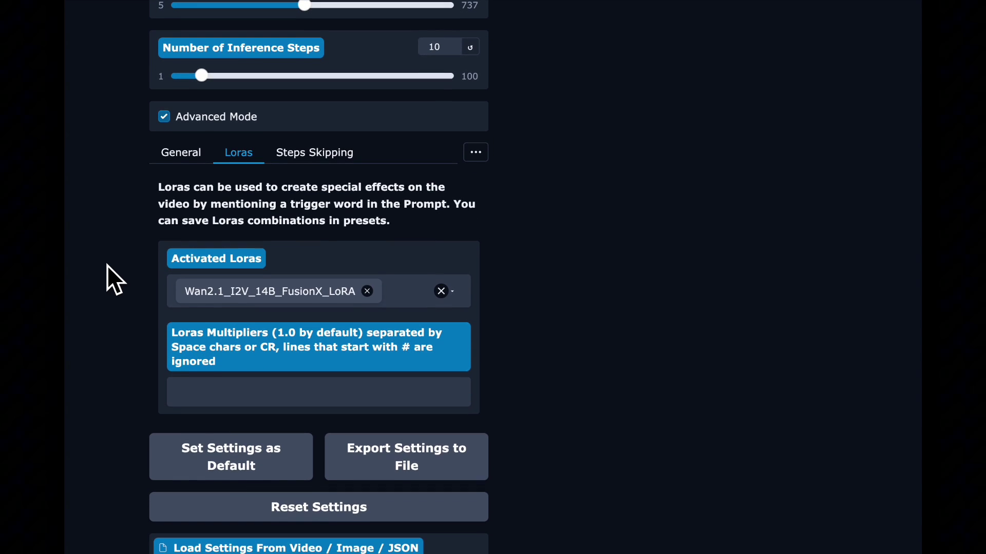
{"action": "left_click", "coordinate": [298, 154]}
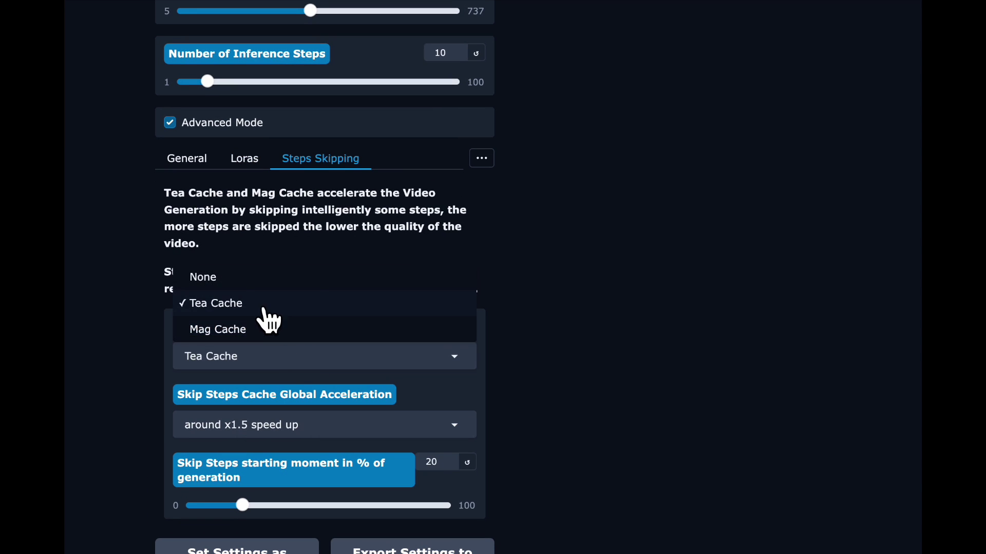
{"action": "left_click", "coordinate": [265, 304]}
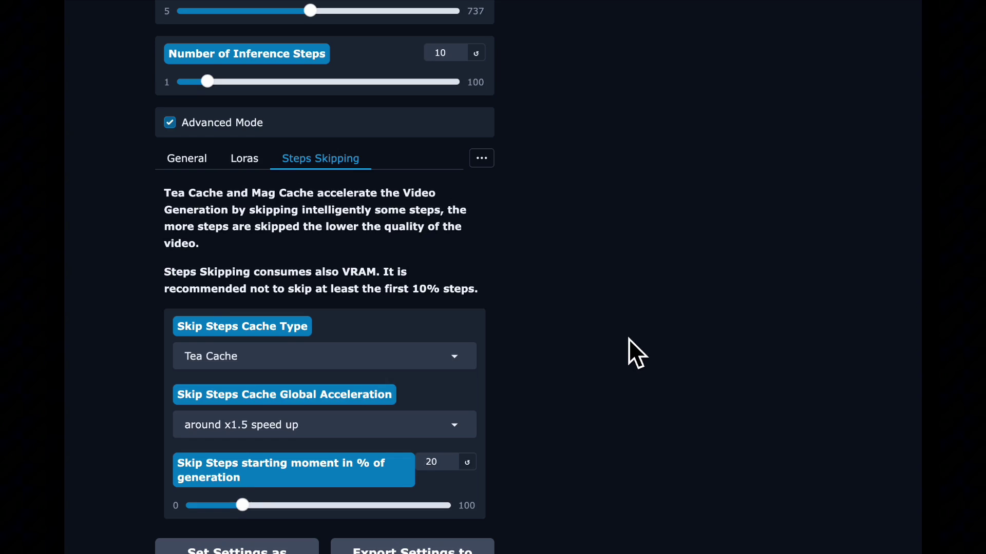
{"action": "scroll", "coordinate": [629, 339], "scroll_direction": "down", "scroll_amount": 1}
Step: Launch generation of the talking-bunny video
{"action": "scroll", "coordinate": [628, 339], "scroll_direction": "up", "scroll_amount": 10}
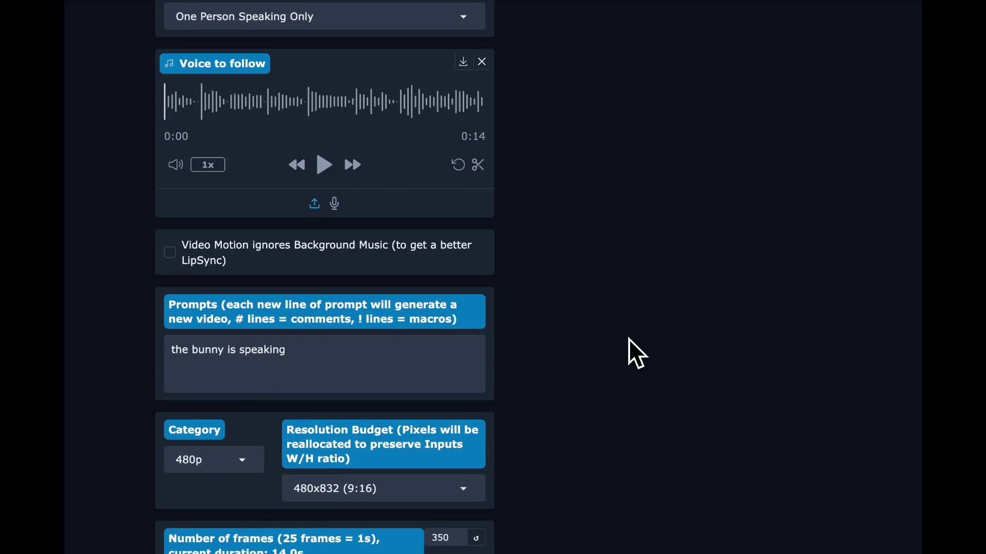
{"action": "scroll", "coordinate": [629, 339], "scroll_direction": "up", "scroll_amount": 10}
{"action": "scroll", "coordinate": [629, 360], "scroll_direction": "down", "scroll_amount": 2}
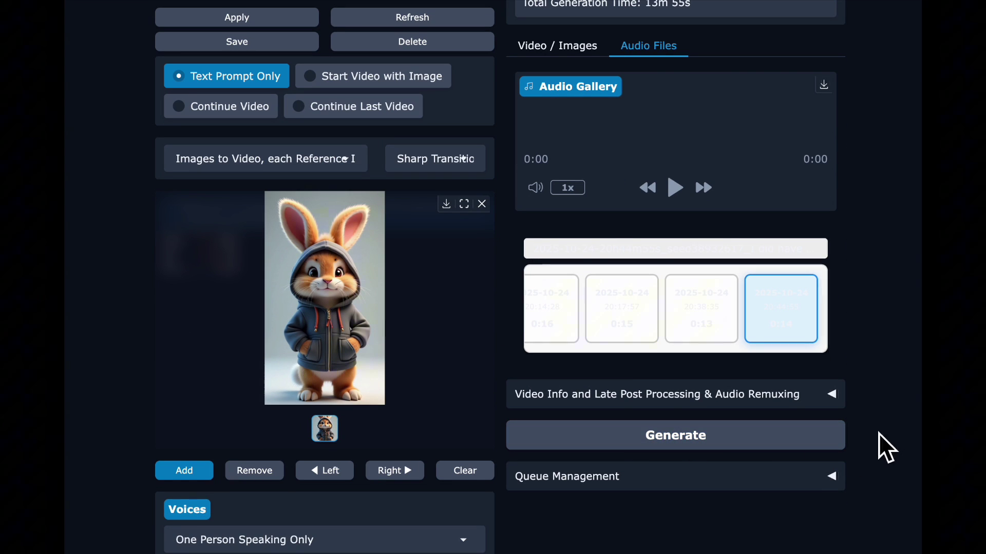
{"action": "left_click", "coordinate": [843, 435]}
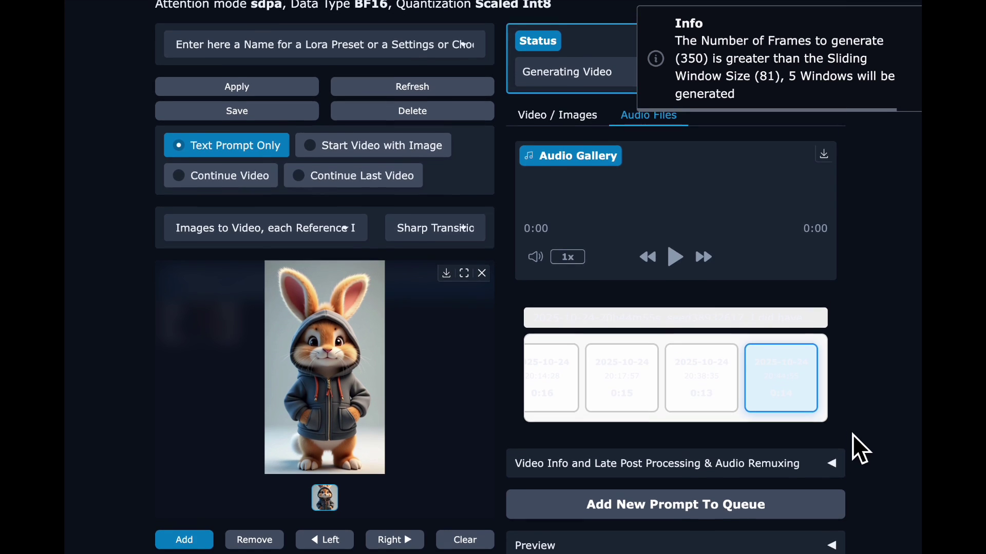